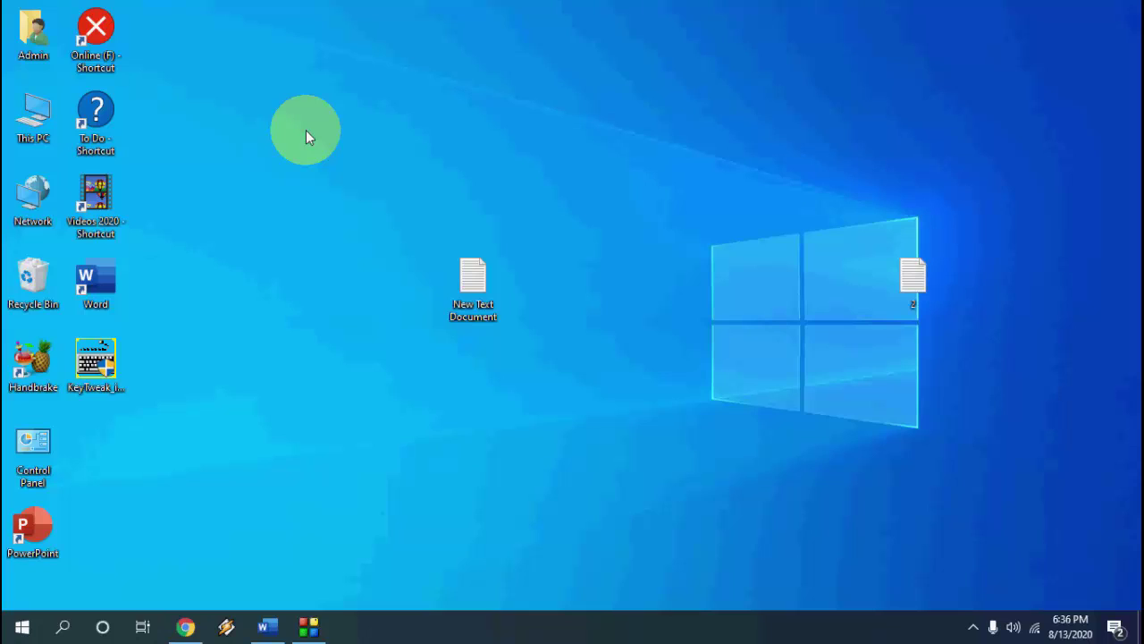
Open the Language page under Time & Language in Windows Settings
{"action": "left_click", "coordinate": [20, 625]}
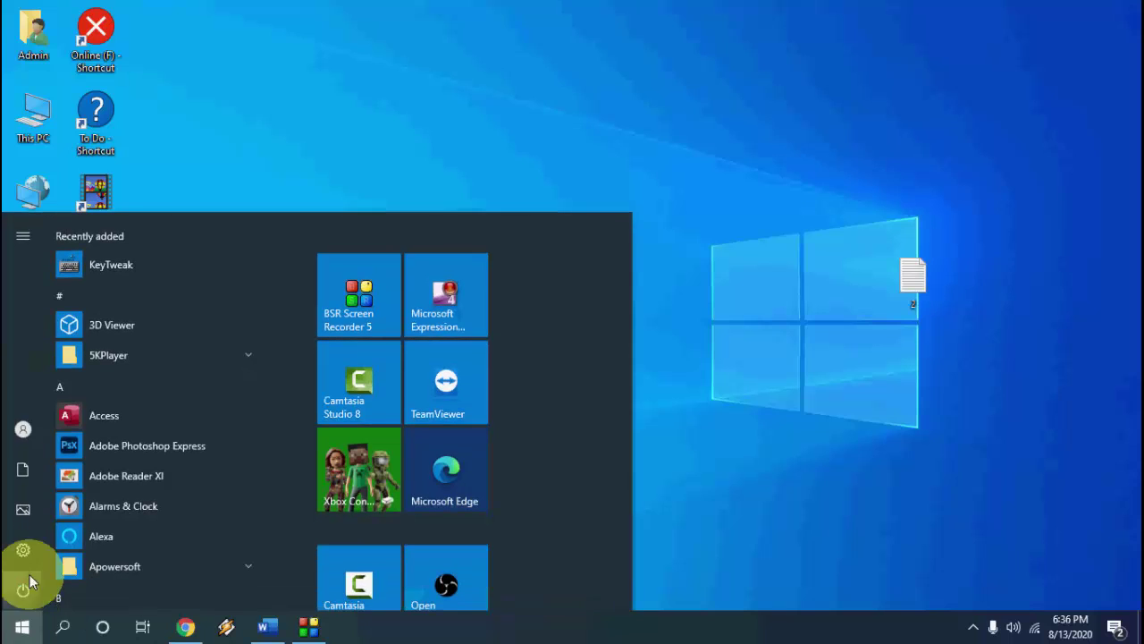
{"action": "left_click", "coordinate": [21, 545]}
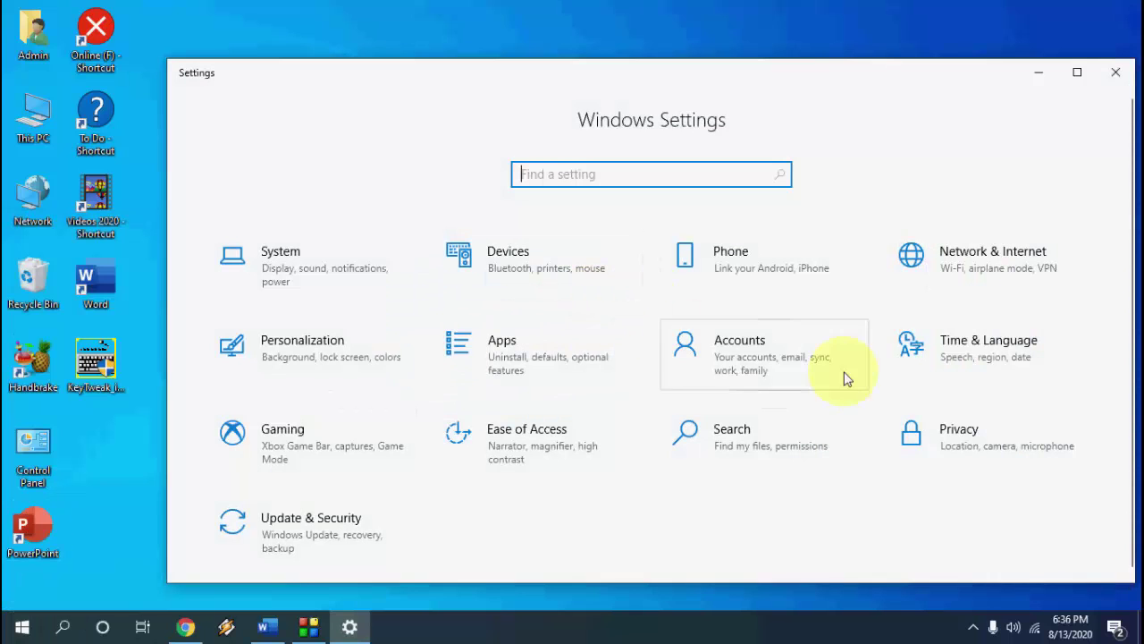
{"action": "left_click", "coordinate": [974, 372]}
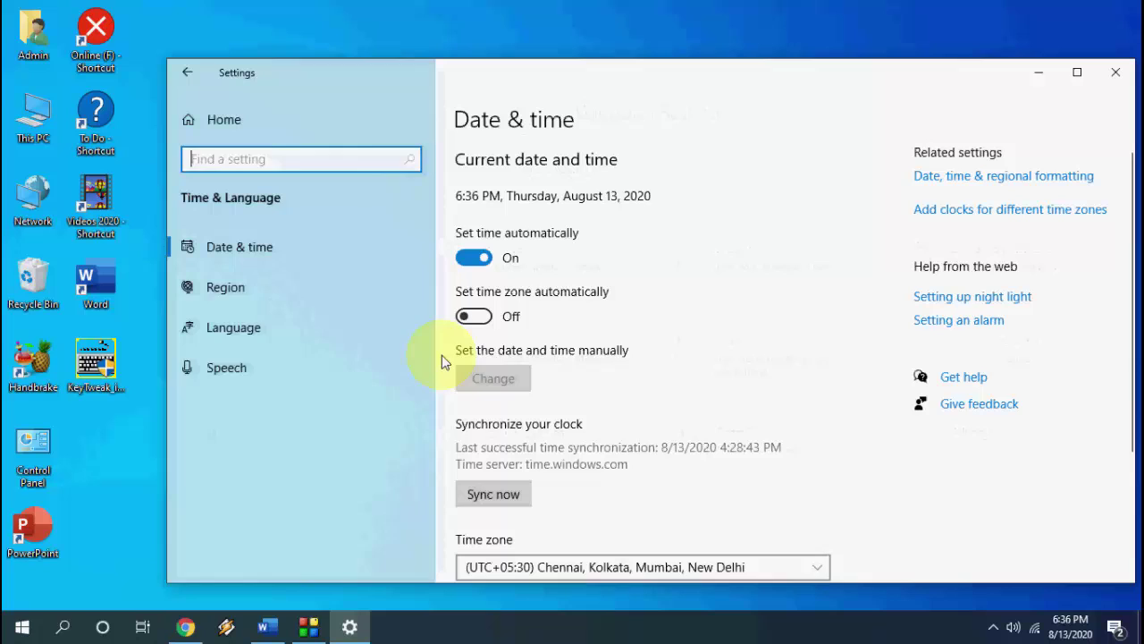
{"action": "left_click", "coordinate": [261, 341]}
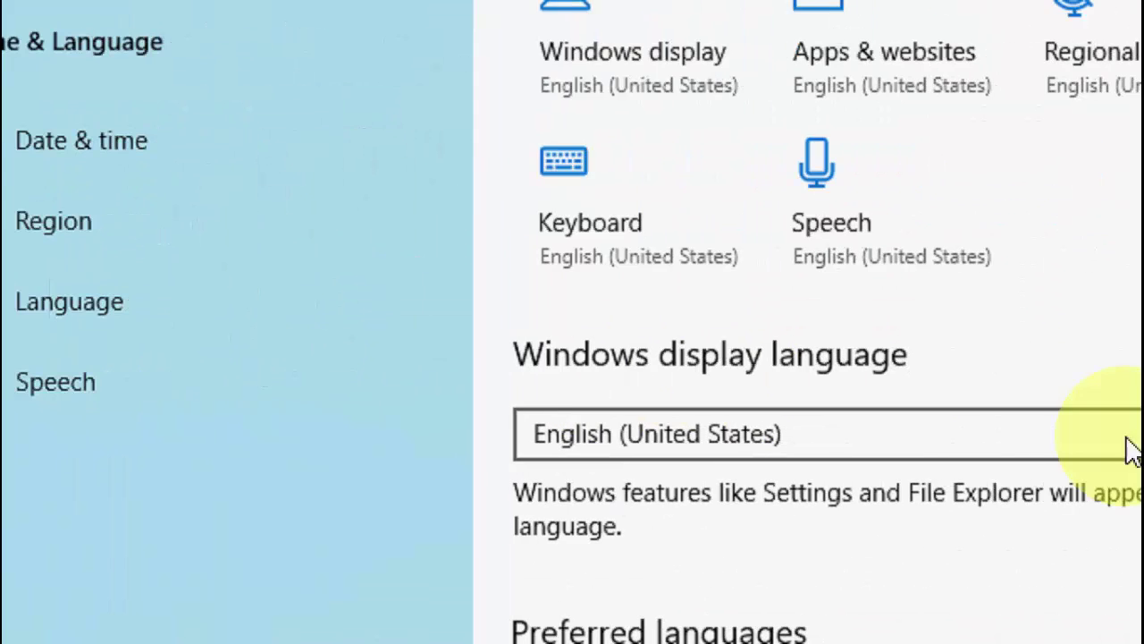
{"action": "scroll", "coordinate": [1130, 449], "scroll_direction": "down", "scroll_amount": 3}
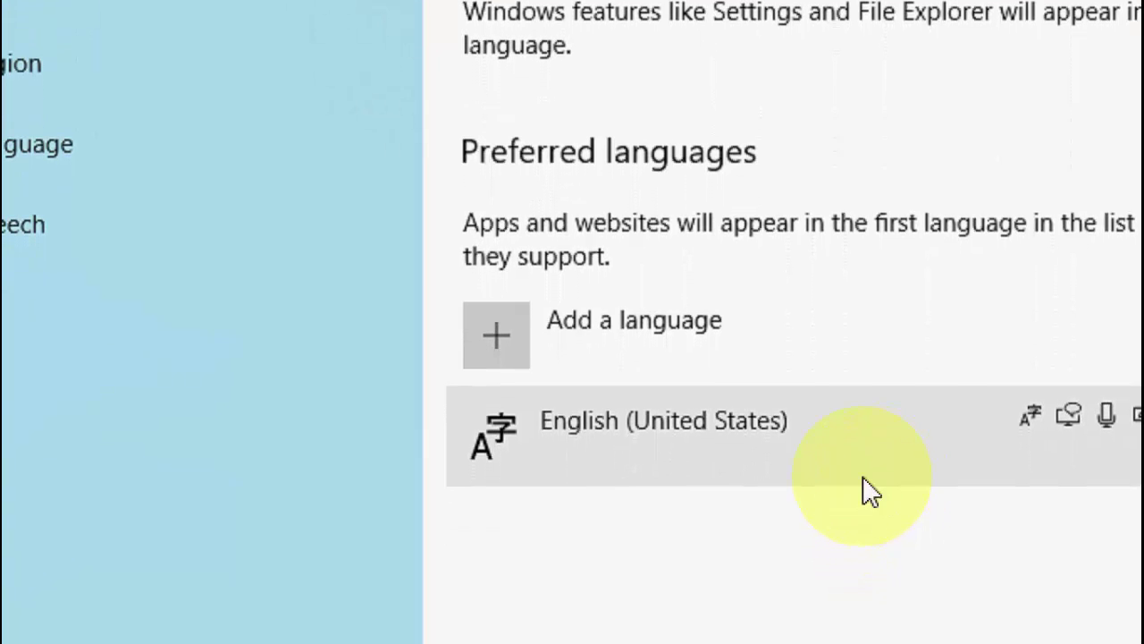
Open the language options for English (United States)
{"action": "left_click", "coordinate": [724, 451]}
{"action": "scroll", "coordinate": [724, 456], "scroll_direction": "down", "scroll_amount": 1}
{"action": "left_click", "coordinate": [964, 465]}
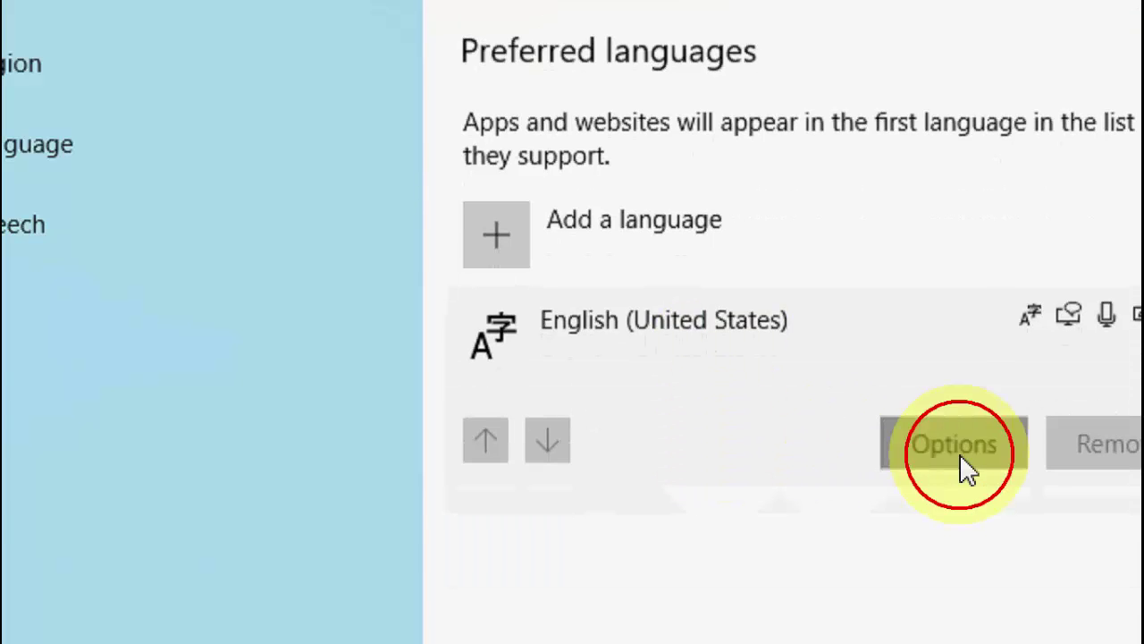
{"action": "scroll", "coordinate": [169, 304], "scroll_direction": "down", "scroll_amount": 3}
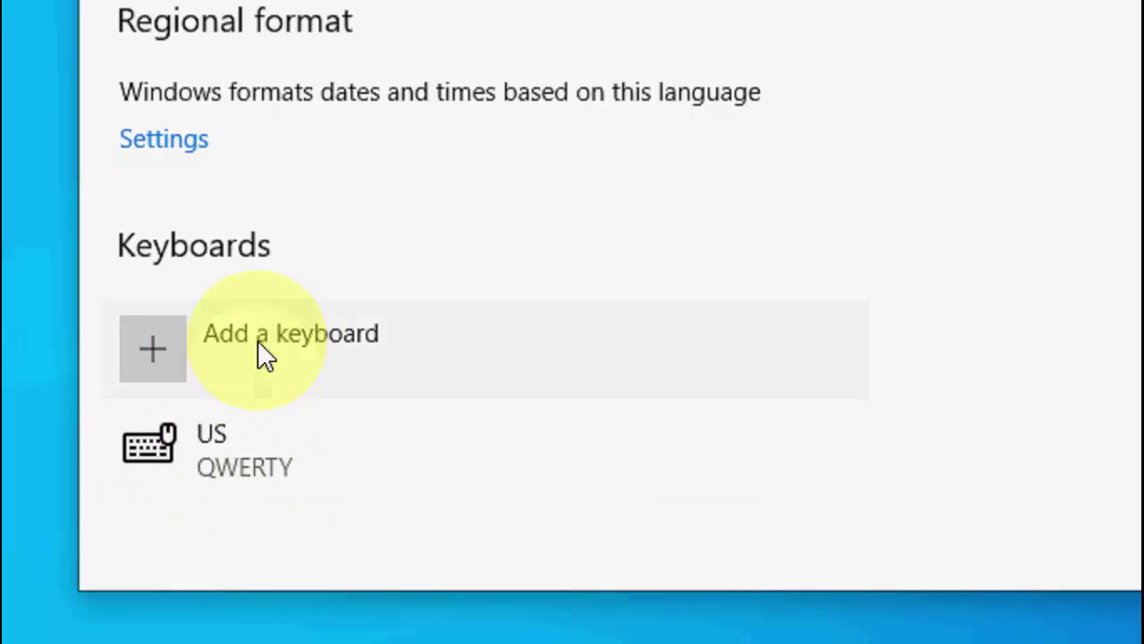
Browse the list of keyboards available to add for English (United States)
{"action": "left_click", "coordinate": [258, 340]}
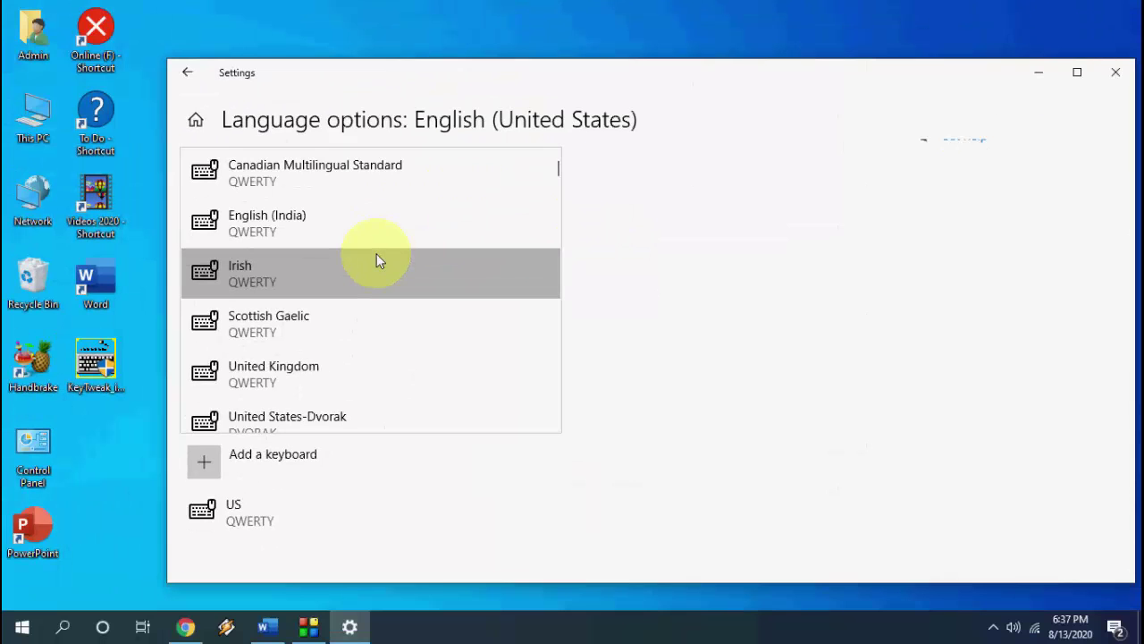
{"action": "left_click", "coordinate": [424, 245]}
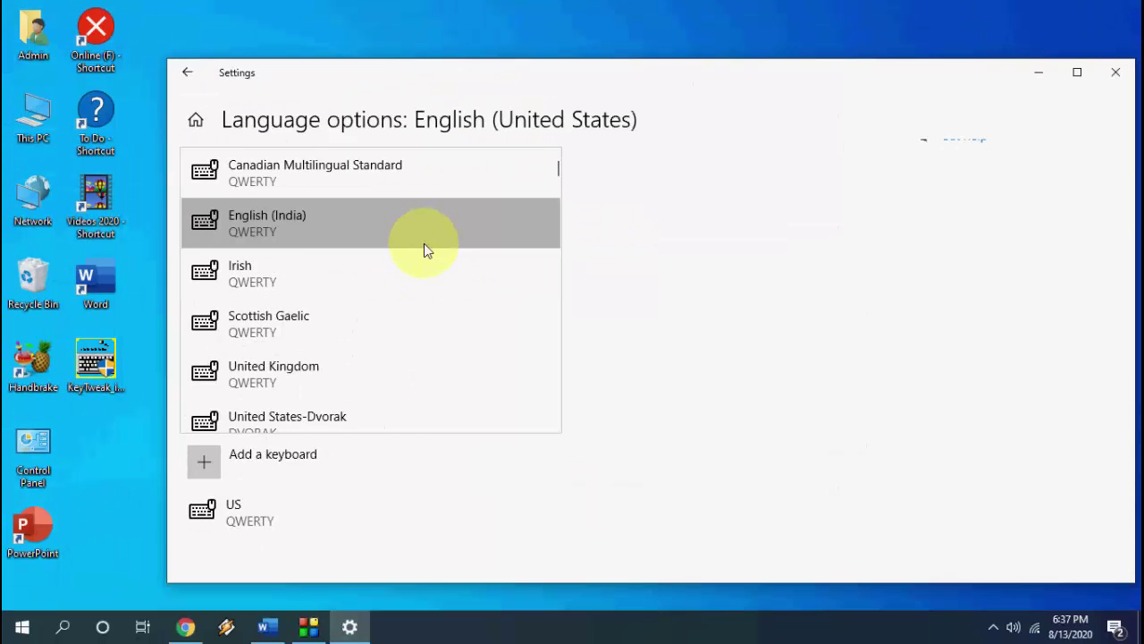
{"action": "scroll", "coordinate": [424, 243], "scroll_direction": "down", "scroll_amount": 1}
{"action": "scroll", "coordinate": [438, 297], "scroll_direction": "down", "scroll_amount": 2}
{"action": "scroll", "coordinate": [438, 301], "scroll_direction": "down", "scroll_amount": 1}
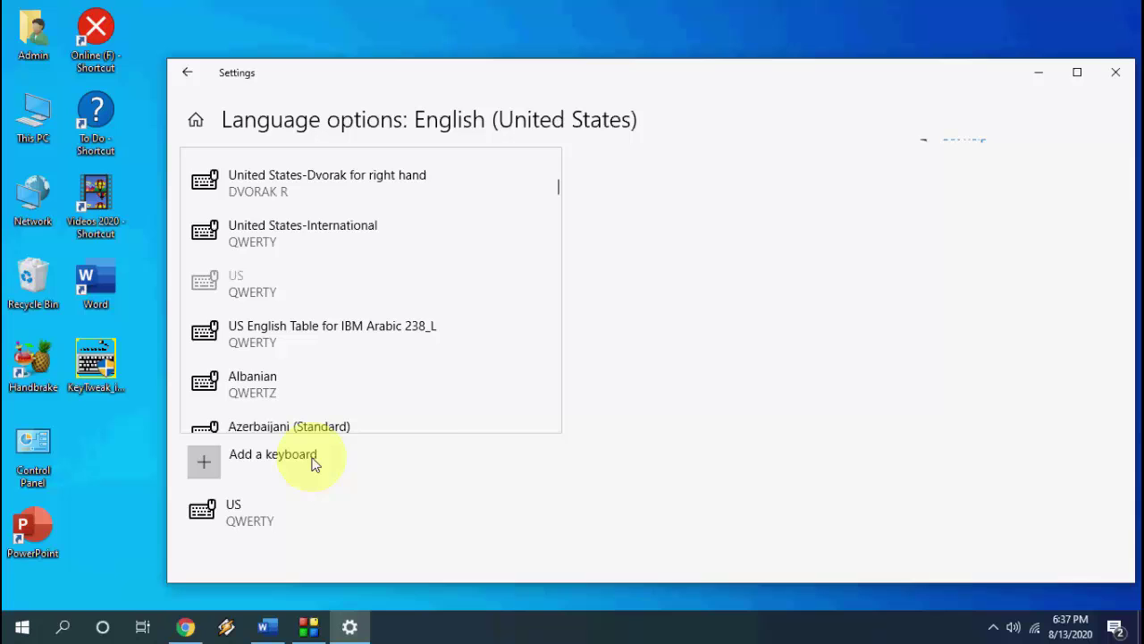
Close Settings, refresh the desktop, and open Computer Management from This PC
{"action": "left_click", "coordinate": [1118, 77]}
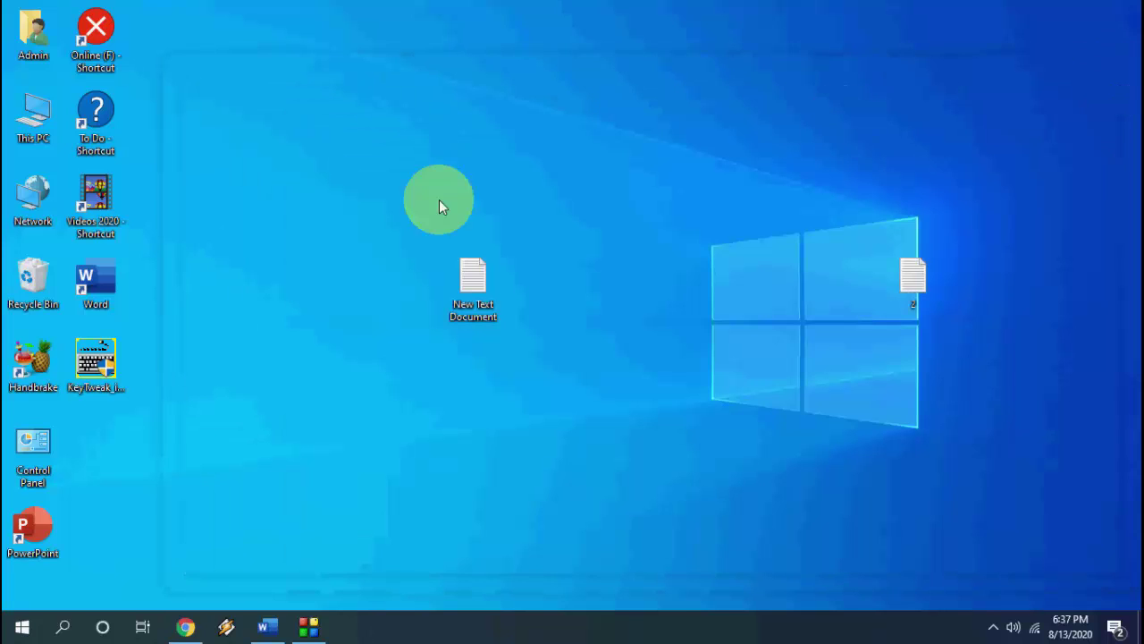
{"action": "right_click", "coordinate": [572, 161]}
{"action": "left_click", "coordinate": [599, 210]}
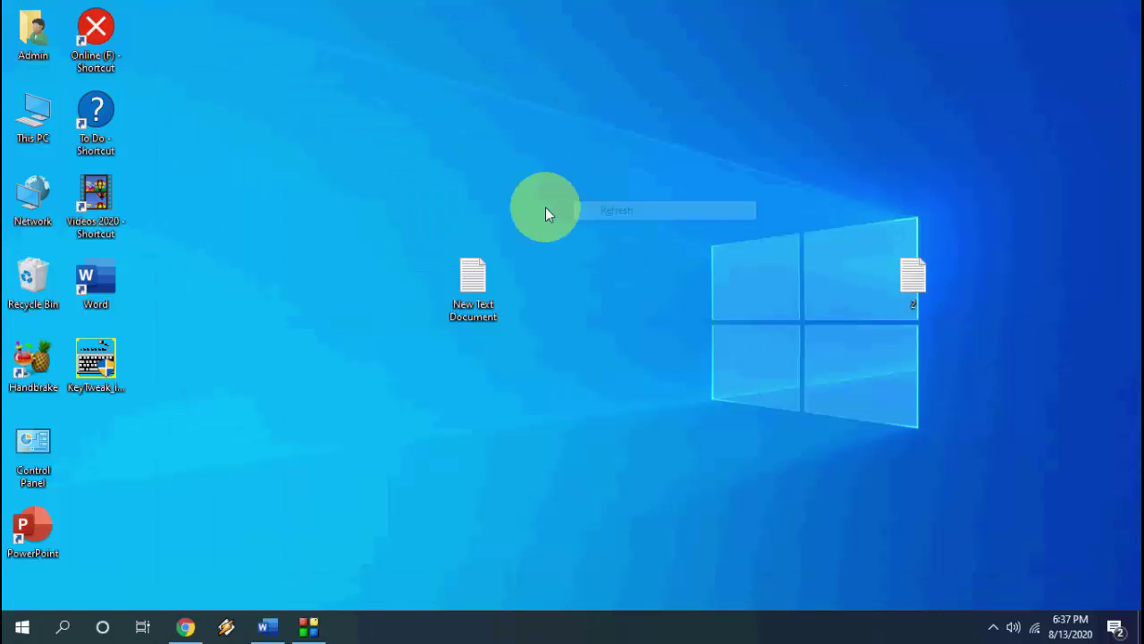
{"action": "left_click", "coordinate": [35, 118]}
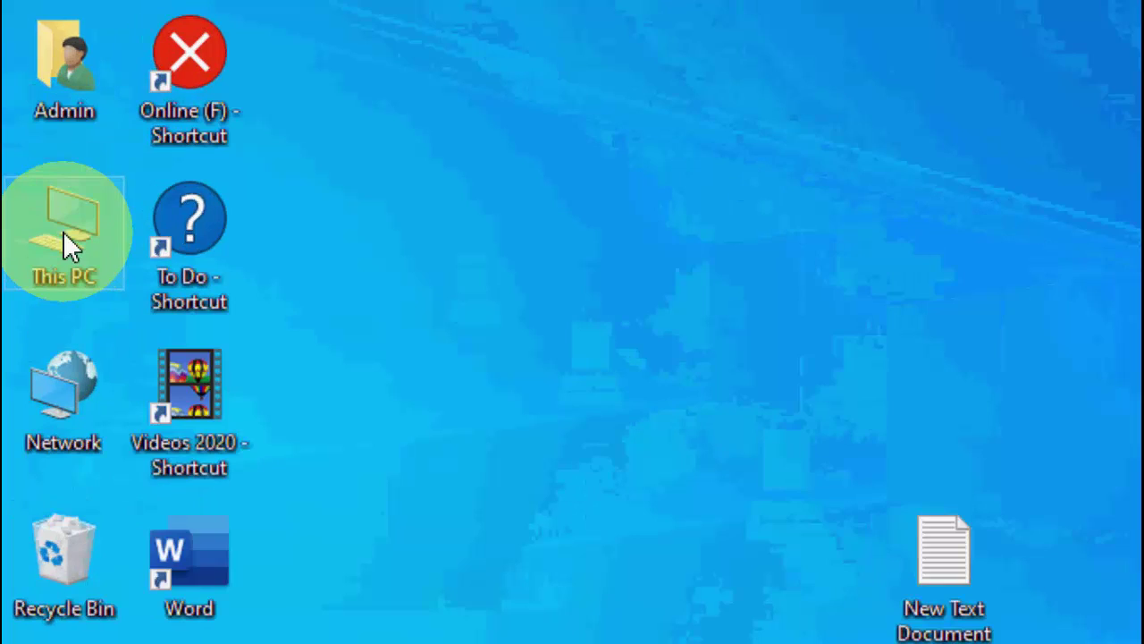
{"action": "right_click", "coordinate": [64, 234]}
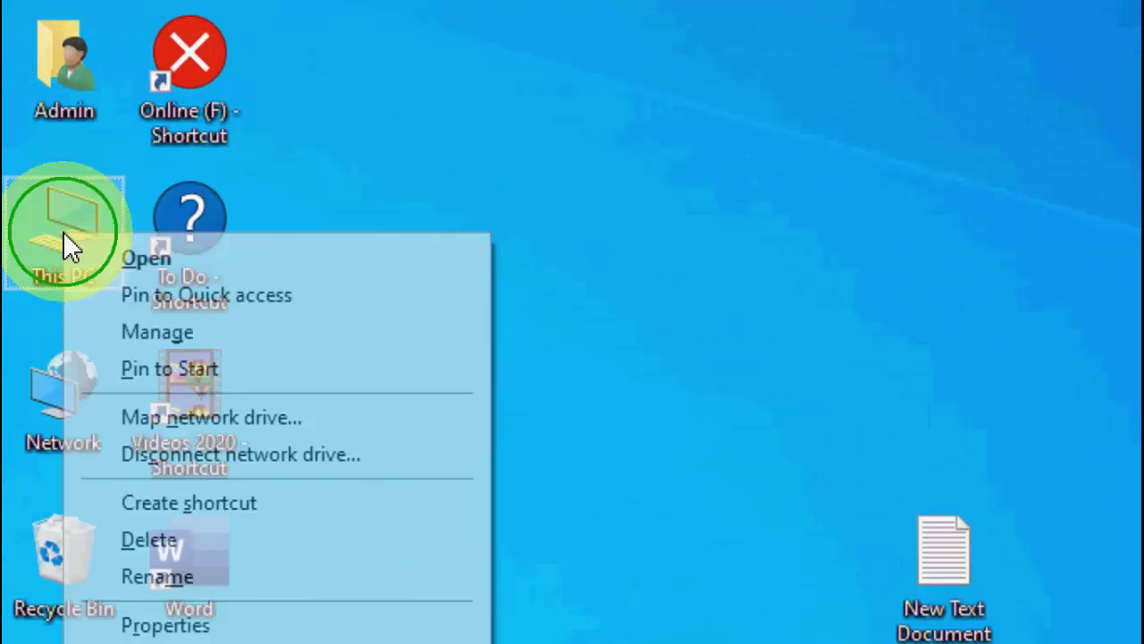
{"action": "left_click", "coordinate": [225, 329]}
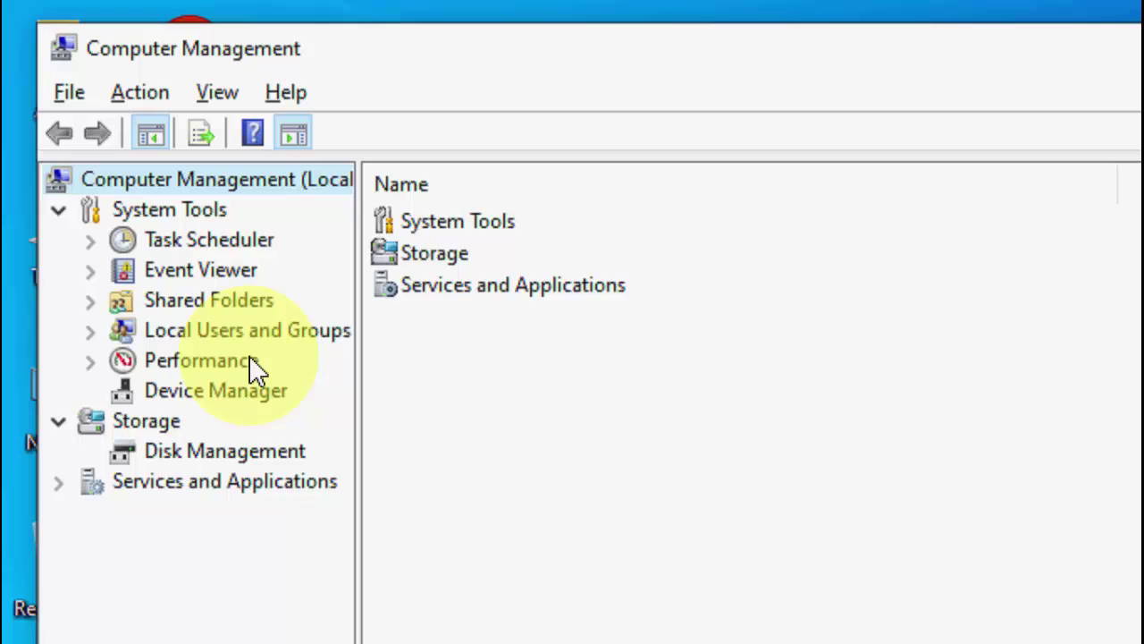
In Device Manager, expand Keyboards and bring up the first HID Keyboard Device's actions
{"action": "left_click", "coordinate": [240, 393]}
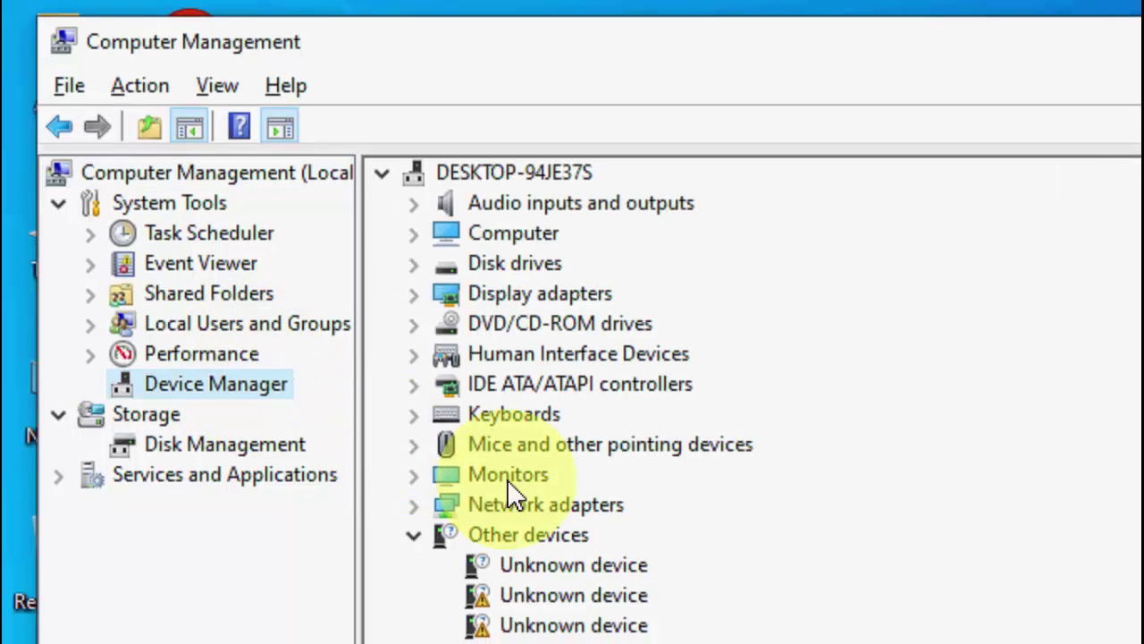
{"action": "left_click", "coordinate": [412, 409]}
{"action": "right_click", "coordinate": [630, 437]}
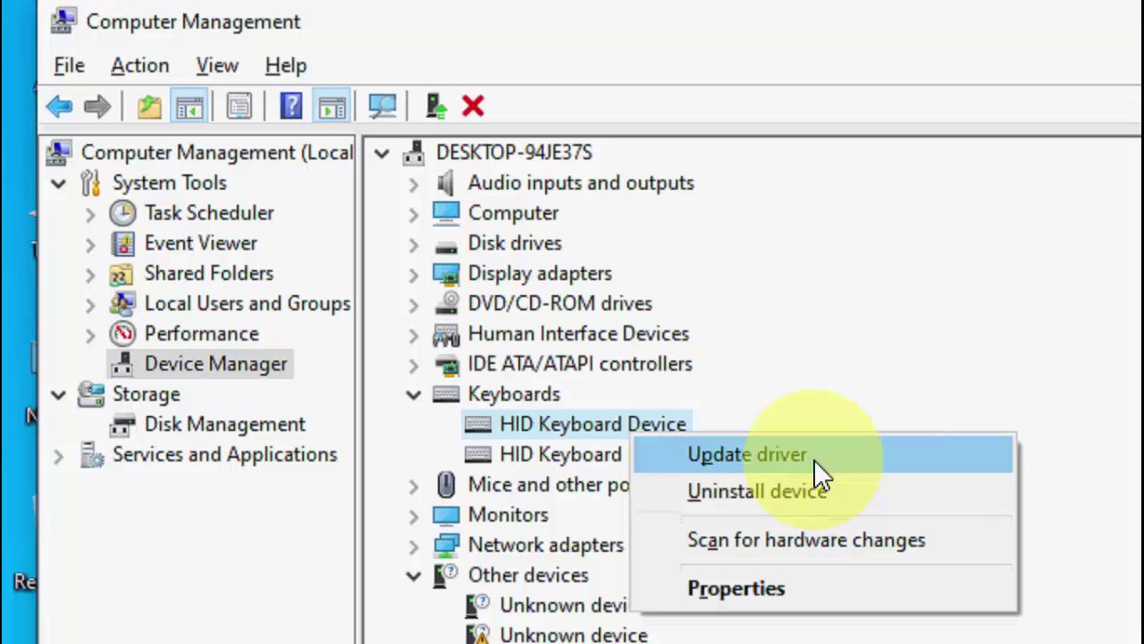
Reinstall the HID Keyboard Device driver from the computer's driver list, then close Computer Management
{"action": "left_click", "coordinate": [814, 459]}
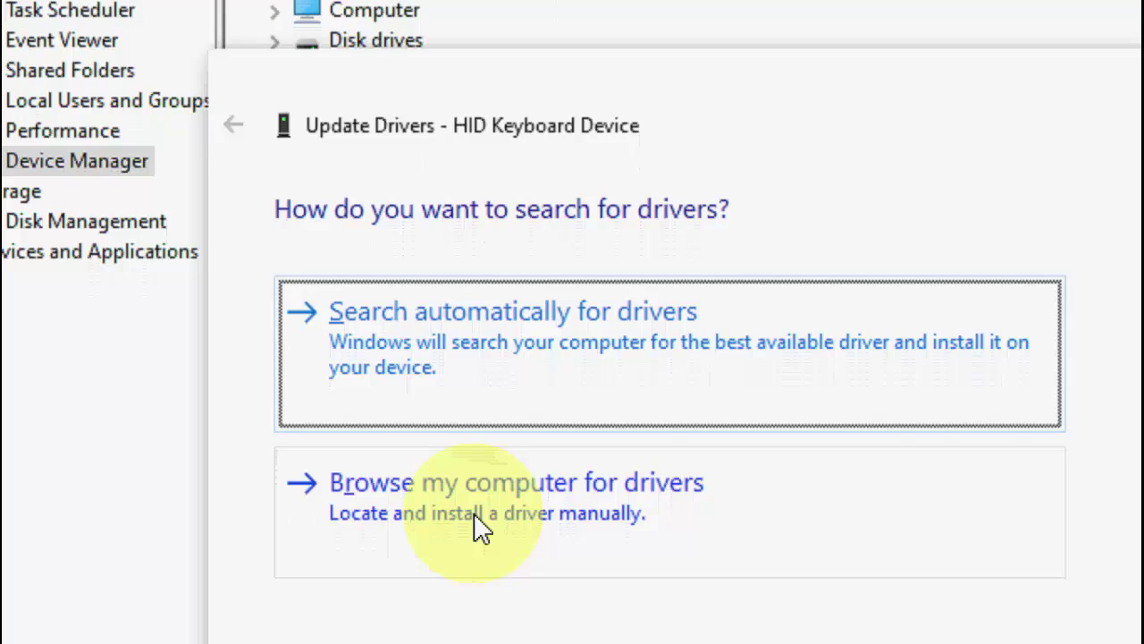
{"action": "left_click", "coordinate": [567, 519]}
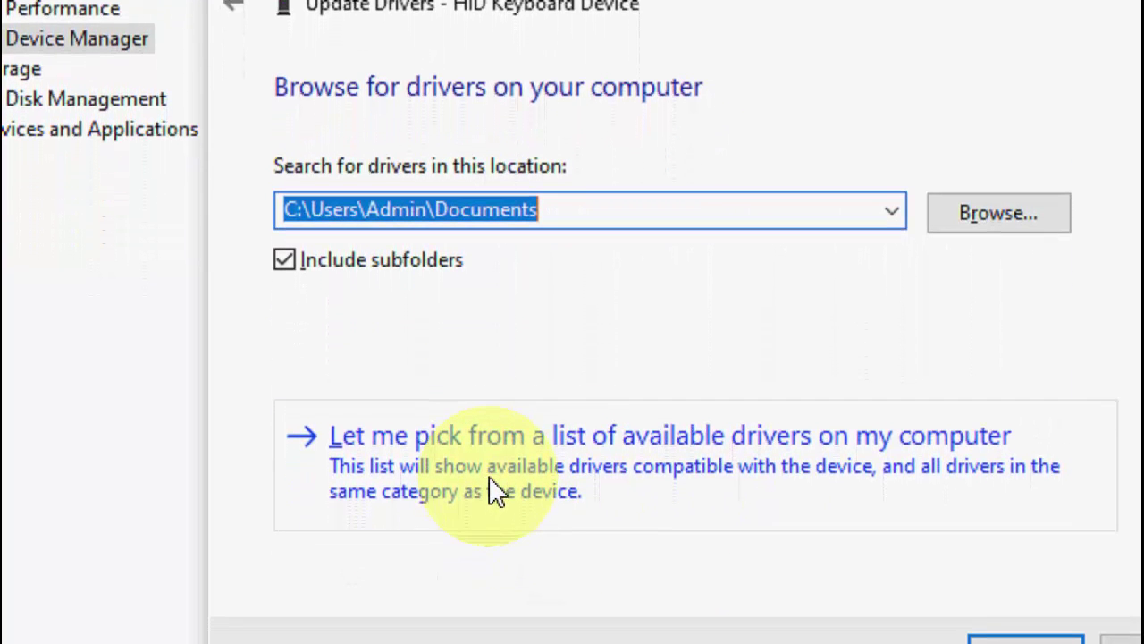
{"action": "left_click", "coordinate": [497, 490]}
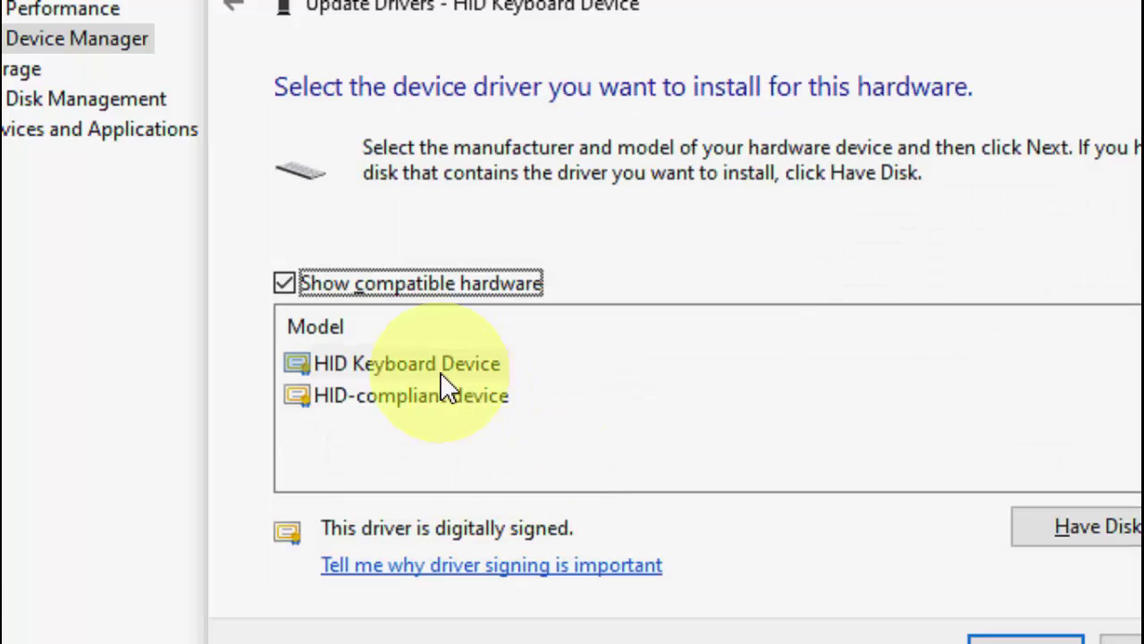
{"action": "left_click", "coordinate": [439, 367]}
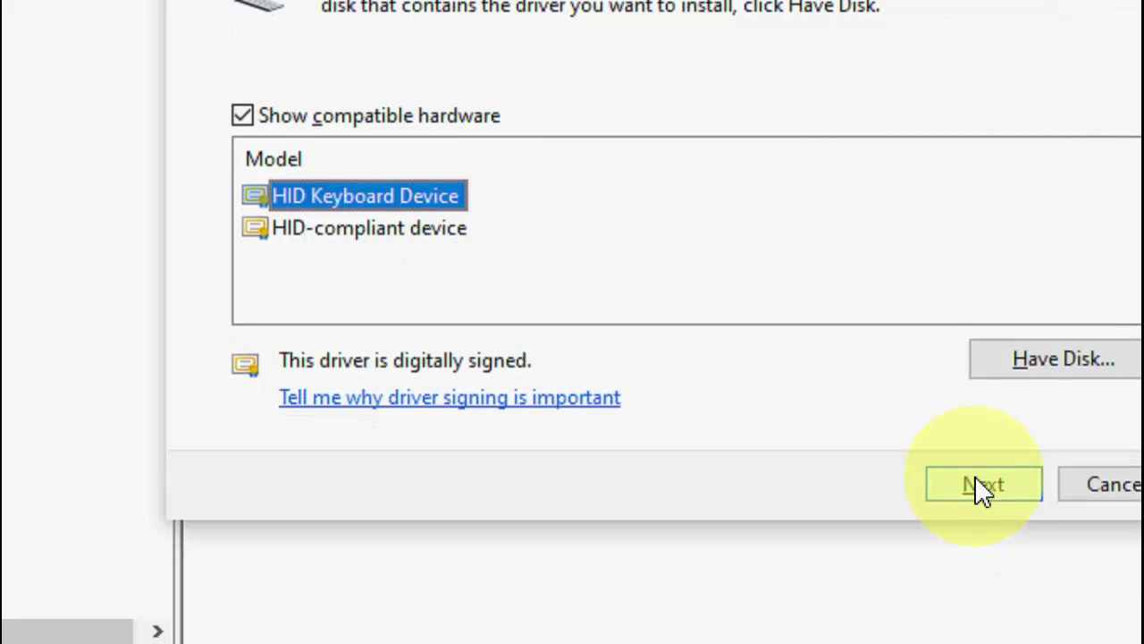
{"action": "left_click", "coordinate": [983, 485]}
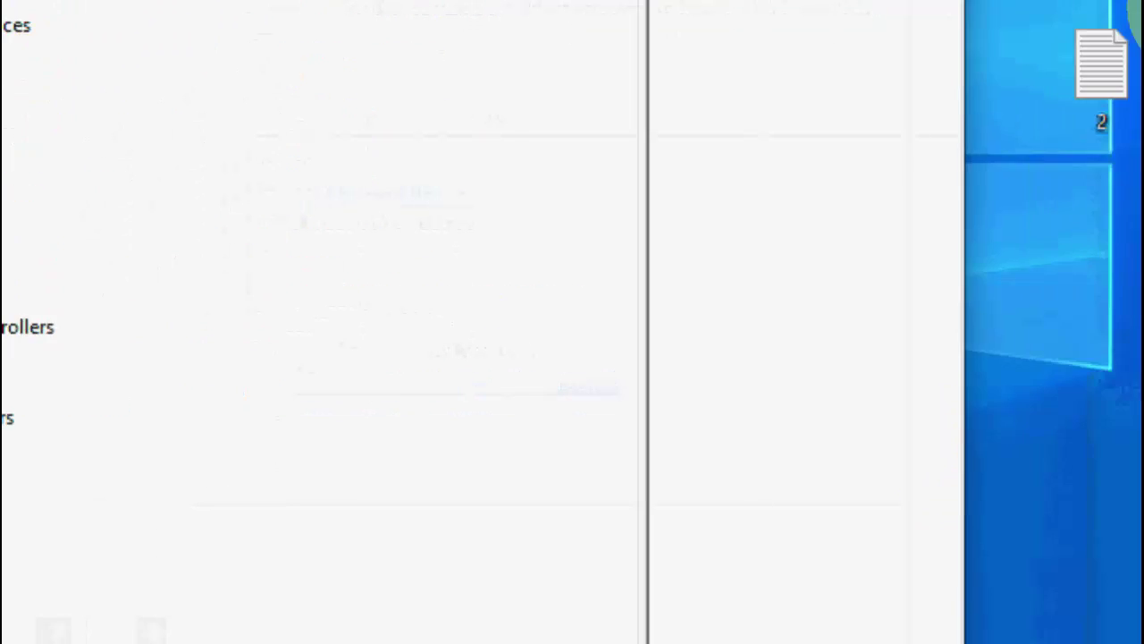
{"action": "left_click", "coordinate": [835, 13]}
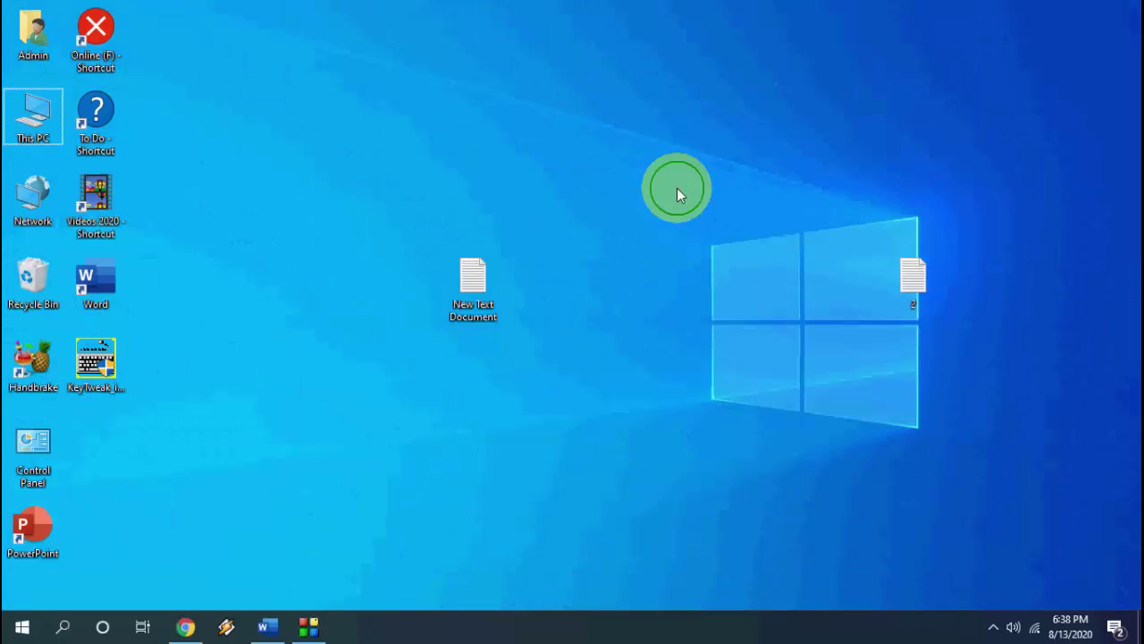
Open Windows Settings maximised on the Troubleshoot page
{"action": "left_click_drag", "start_coordinate": [867, 285], "coordinate": [626, 286]}
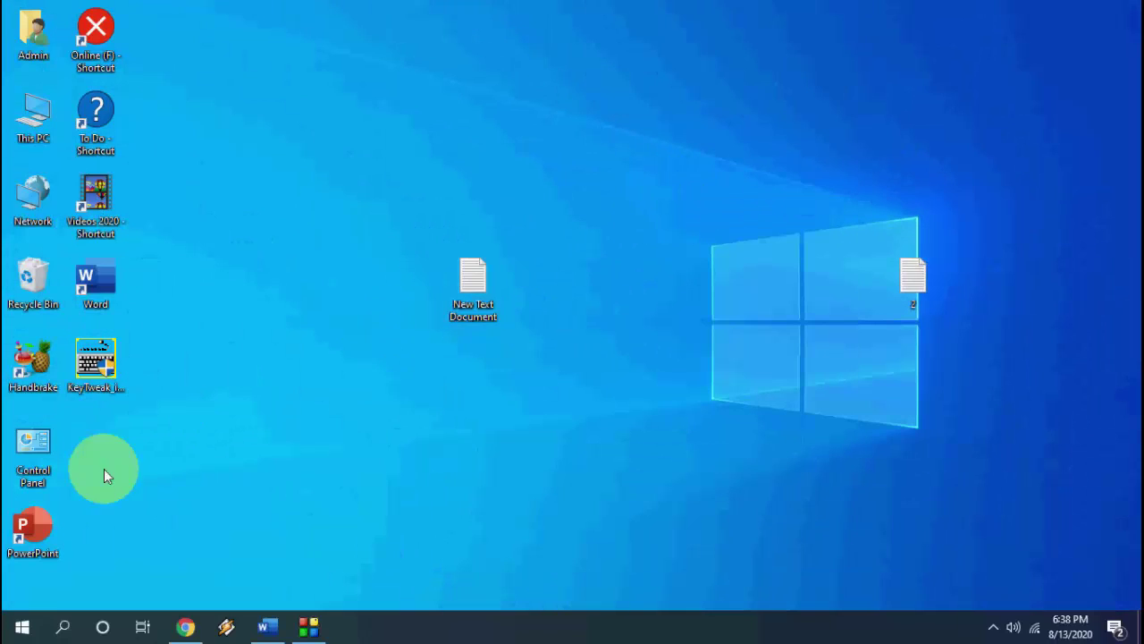
{"action": "left_click", "coordinate": [20, 623]}
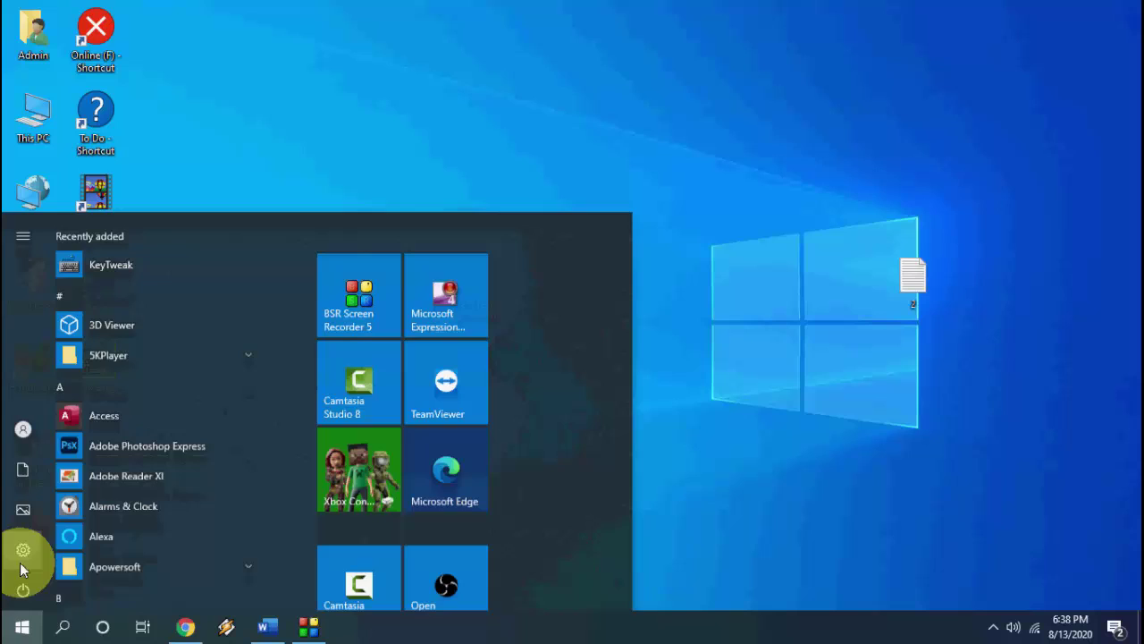
{"action": "left_click", "coordinate": [23, 565]}
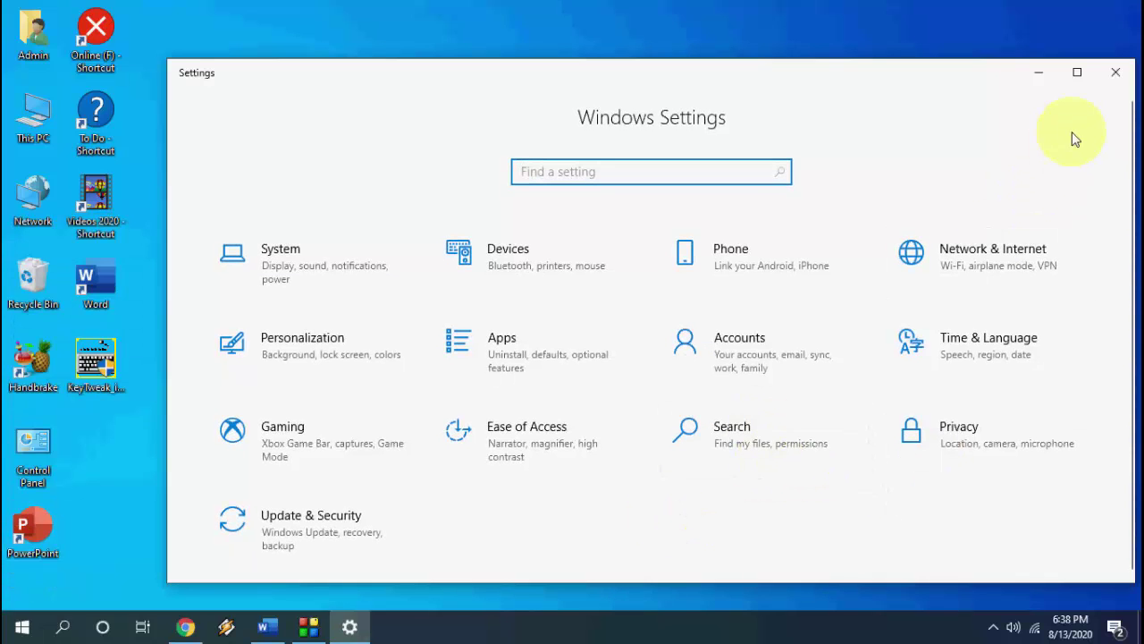
{"action": "left_click", "coordinate": [1077, 72]}
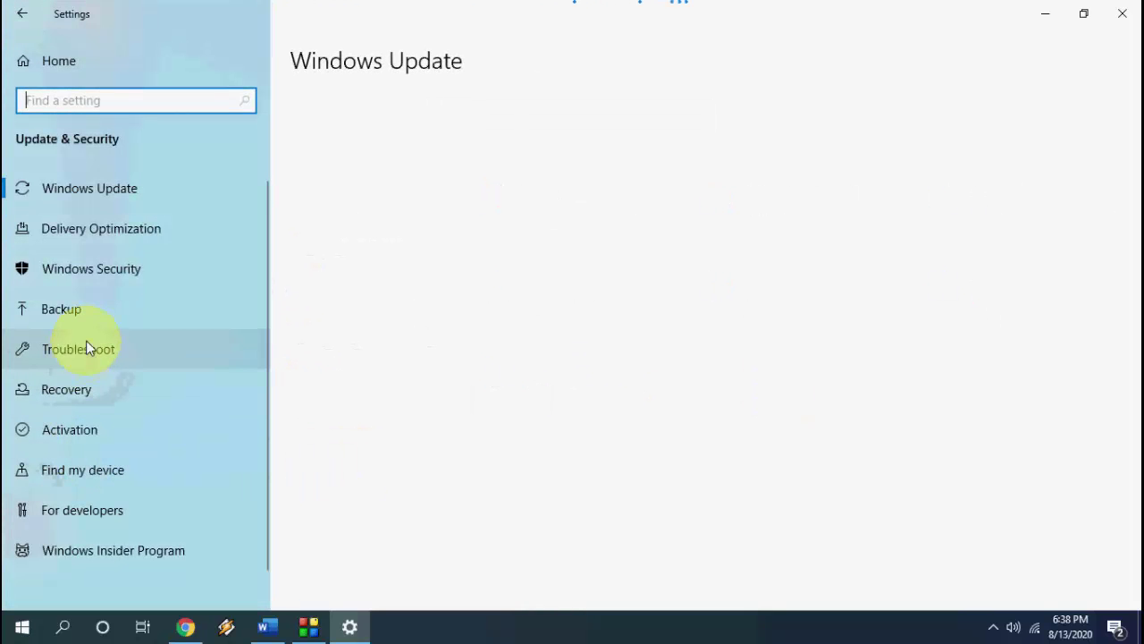
{"action": "left_click", "coordinate": [89, 347]}
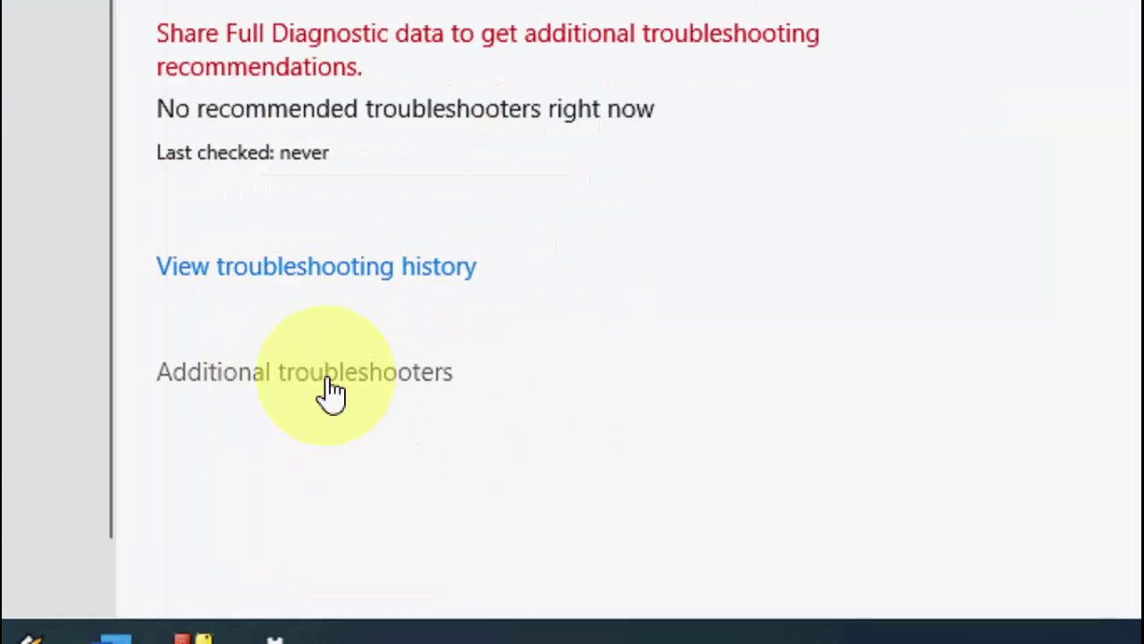
Run the Keyboard troubleshooter from Additional troubleshooters, then cancel it
{"action": "left_click", "coordinate": [376, 489]}
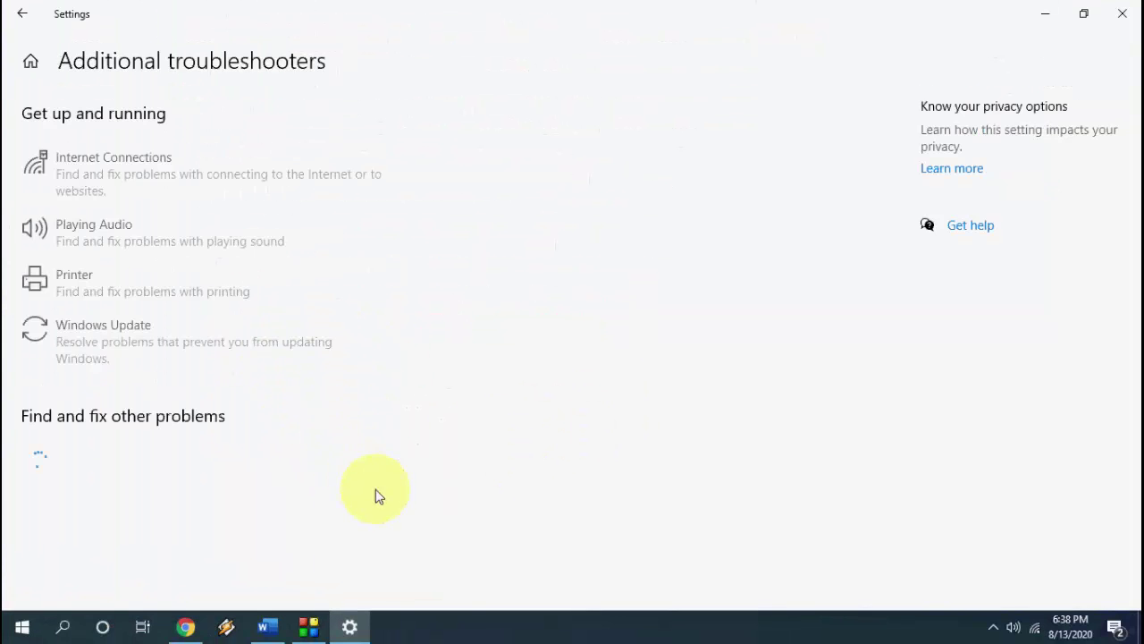
{"action": "scroll", "coordinate": [90, 201], "scroll_direction": "down", "scroll_amount": 2}
{"action": "scroll", "coordinate": [275, 387], "scroll_direction": "down", "scroll_amount": 4}
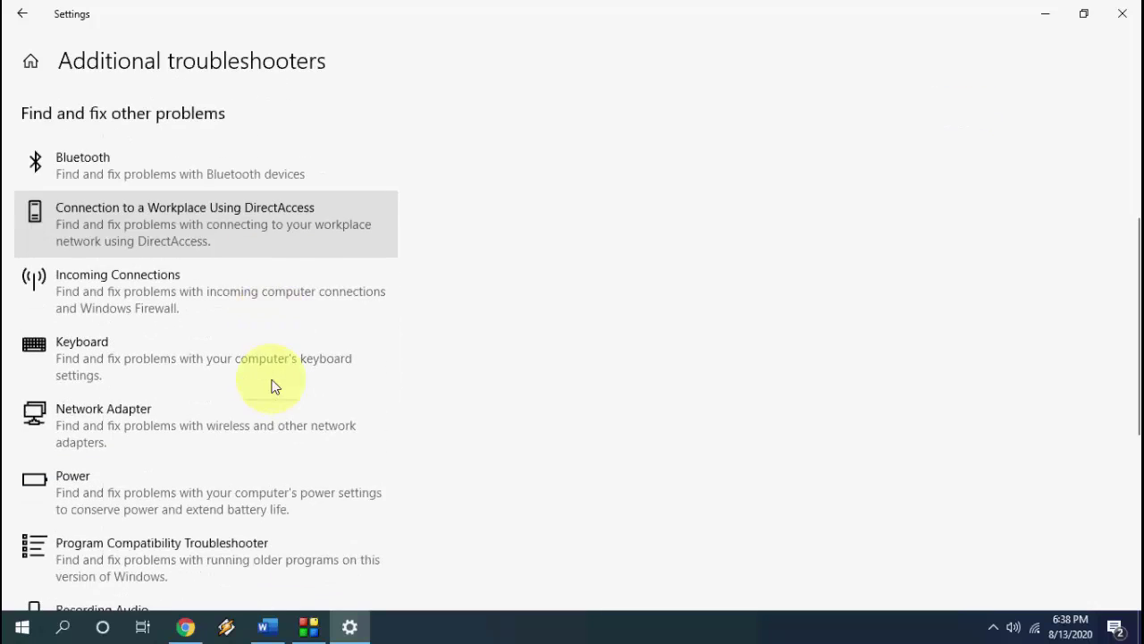
{"action": "left_click", "coordinate": [195, 365]}
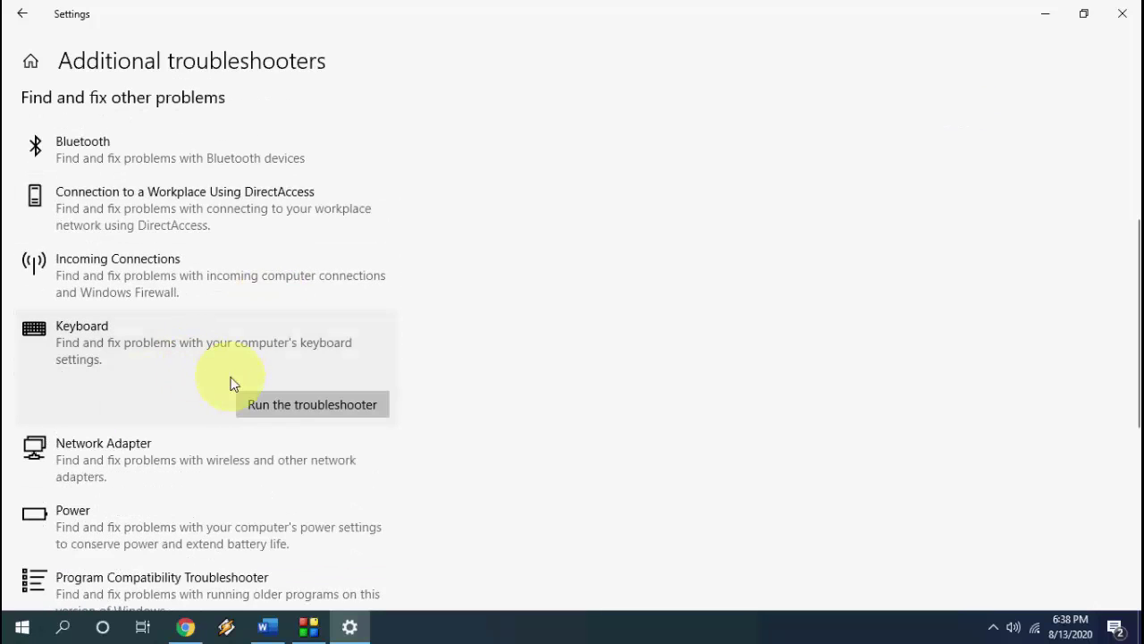
{"action": "left_click", "coordinate": [312, 409]}
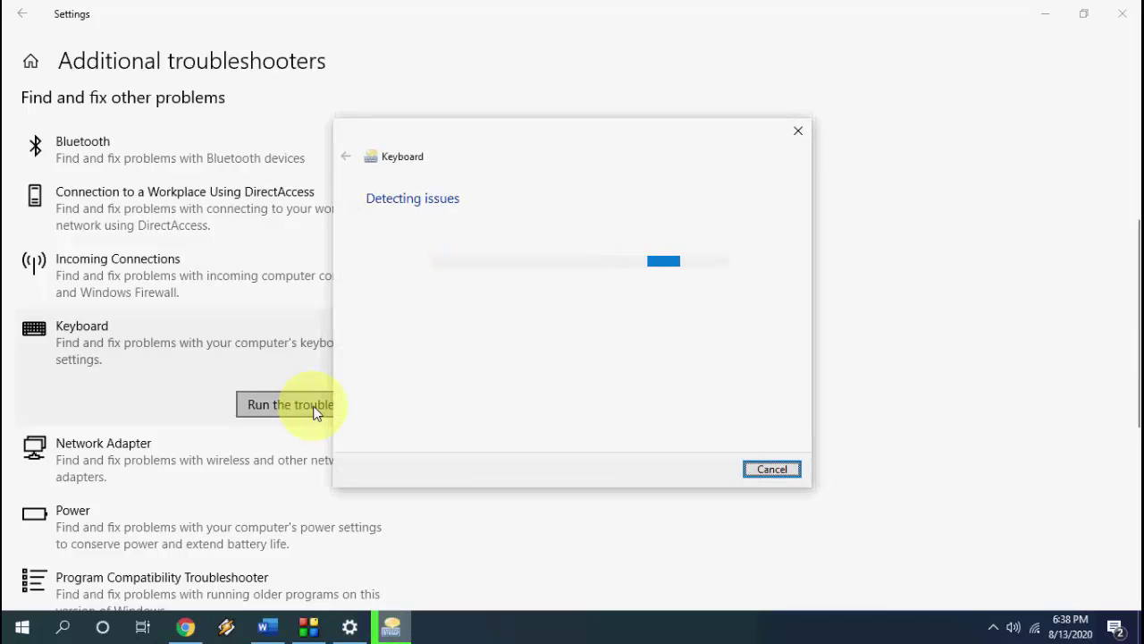
{"action": "left_click", "coordinate": [741, 469]}
Close Settings, refresh the desktop, and launch regedit from the Run box
{"action": "left_click", "coordinate": [1125, 16]}
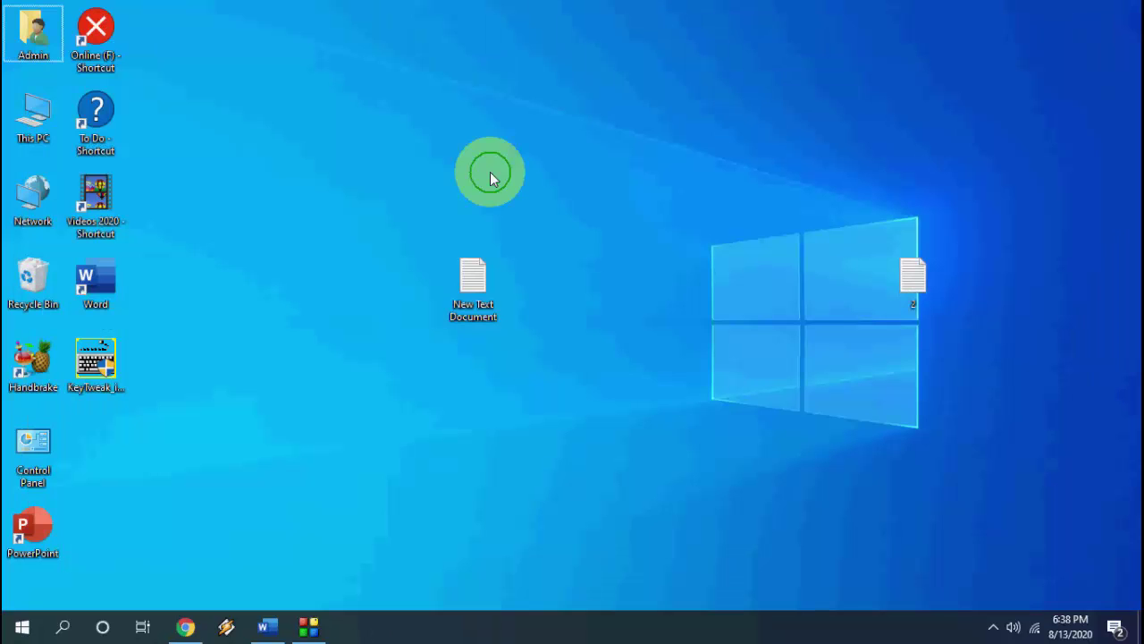
{"action": "right_click", "coordinate": [490, 171]}
{"action": "left_click", "coordinate": [555, 225]}
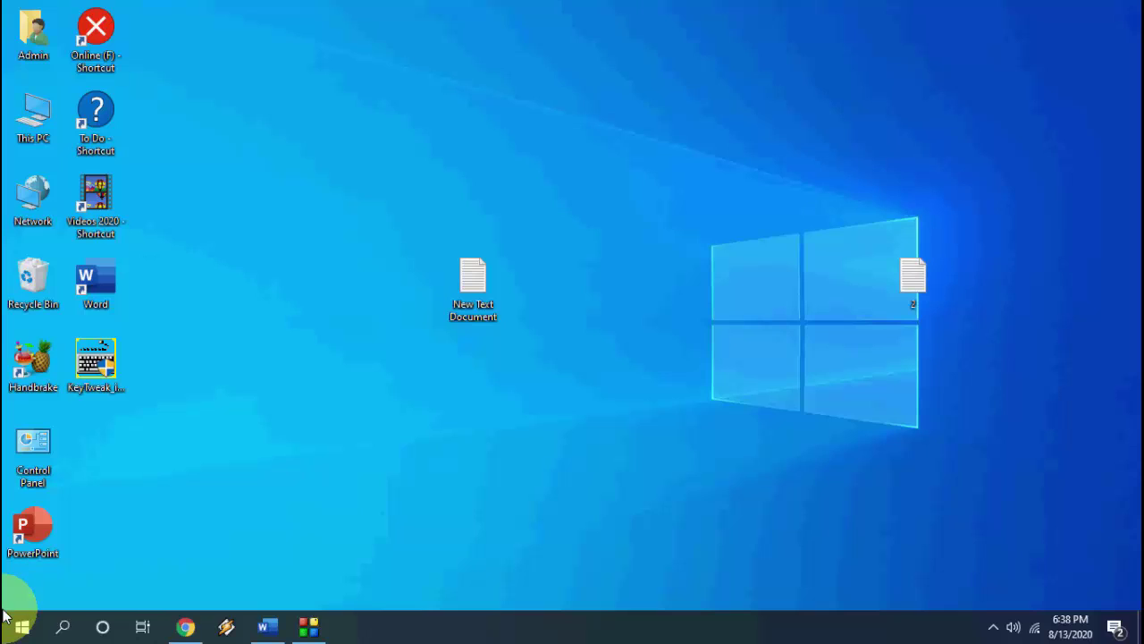
{"action": "key", "text": "super+r"}
{"action": "type", "text": "regedit"}
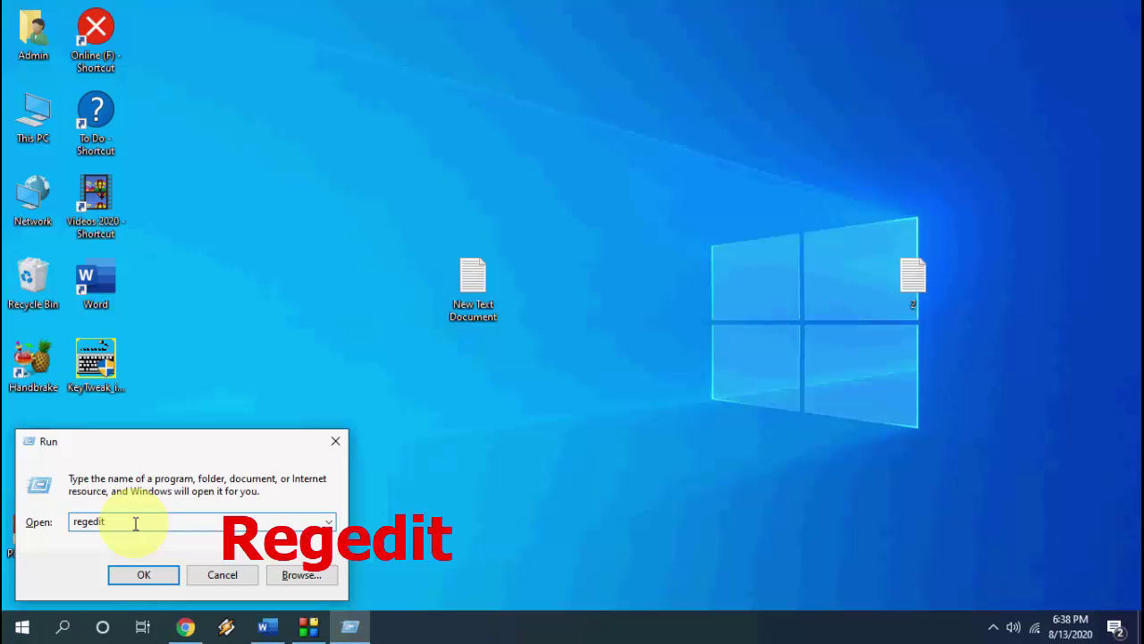
{"action": "left_click", "coordinate": [154, 579]}
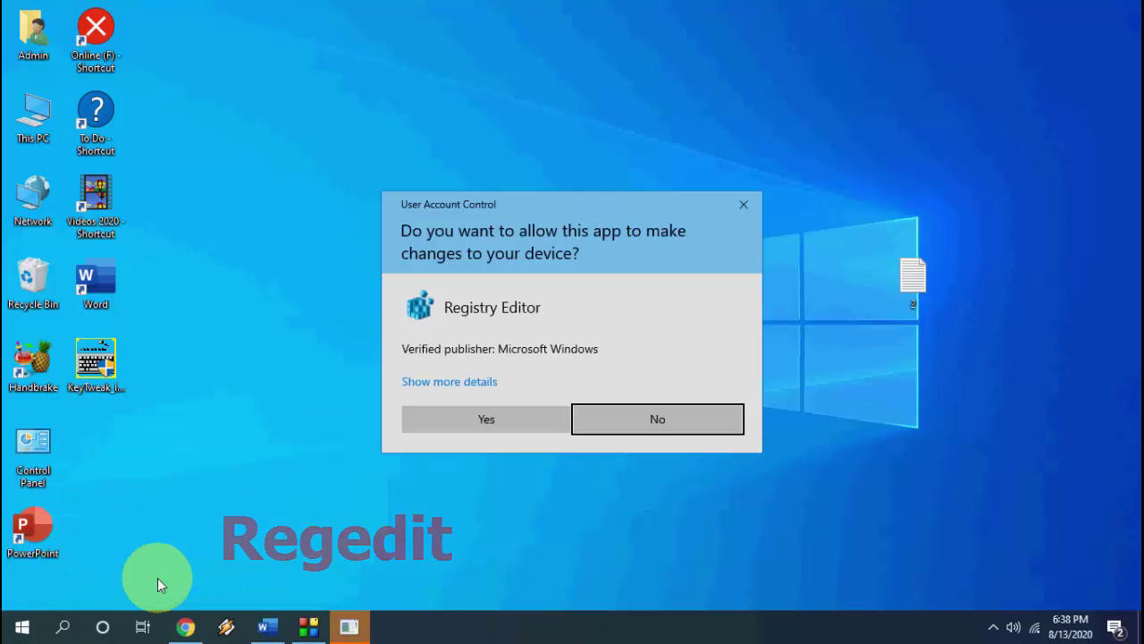
Allow Registry Editor, then navigate to HKEY_USERS\.DEFAULT\Keyboard Layout\Preload and open value 1
{"action": "left_click", "coordinate": [480, 431]}
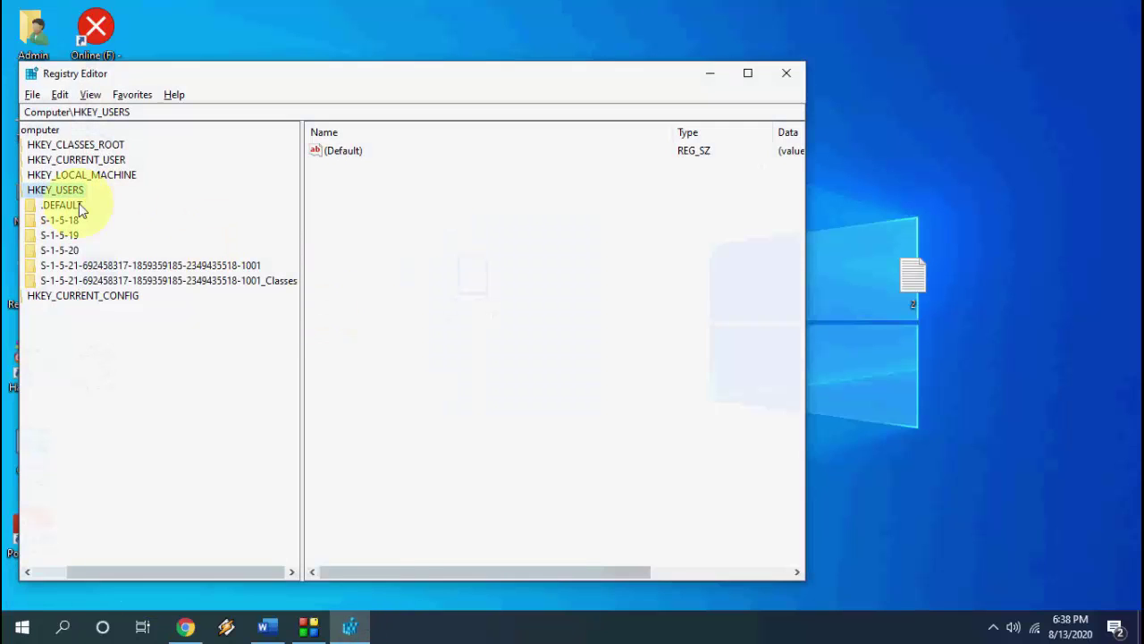
{"action": "left_click_drag", "start_coordinate": [191, 570], "coordinate": [159, 570]}
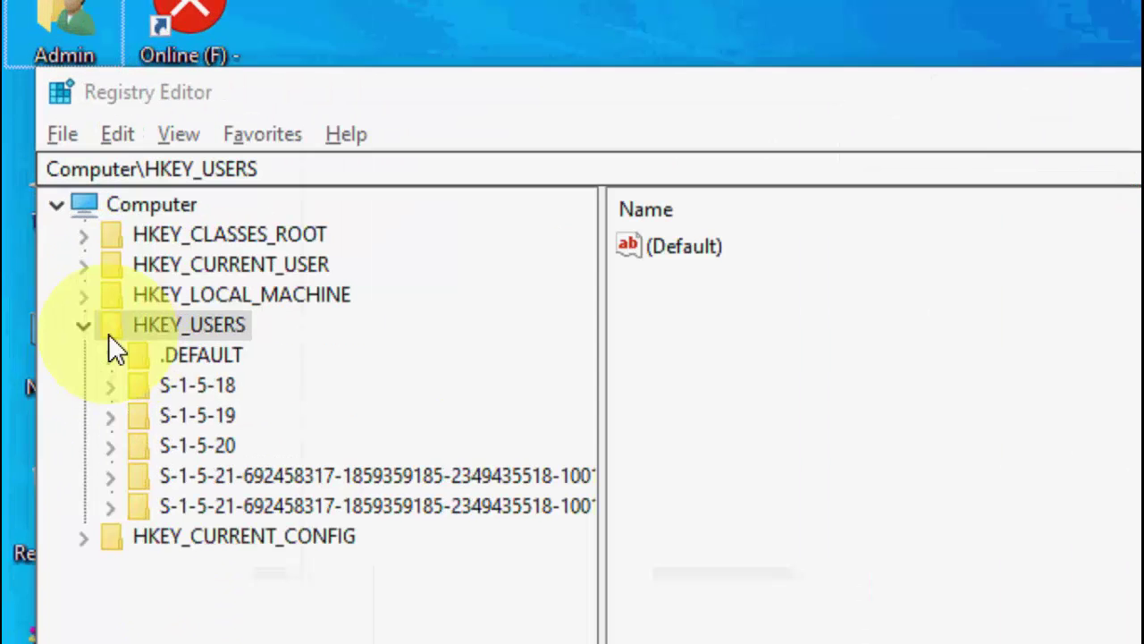
{"action": "left_click", "coordinate": [43, 189]}
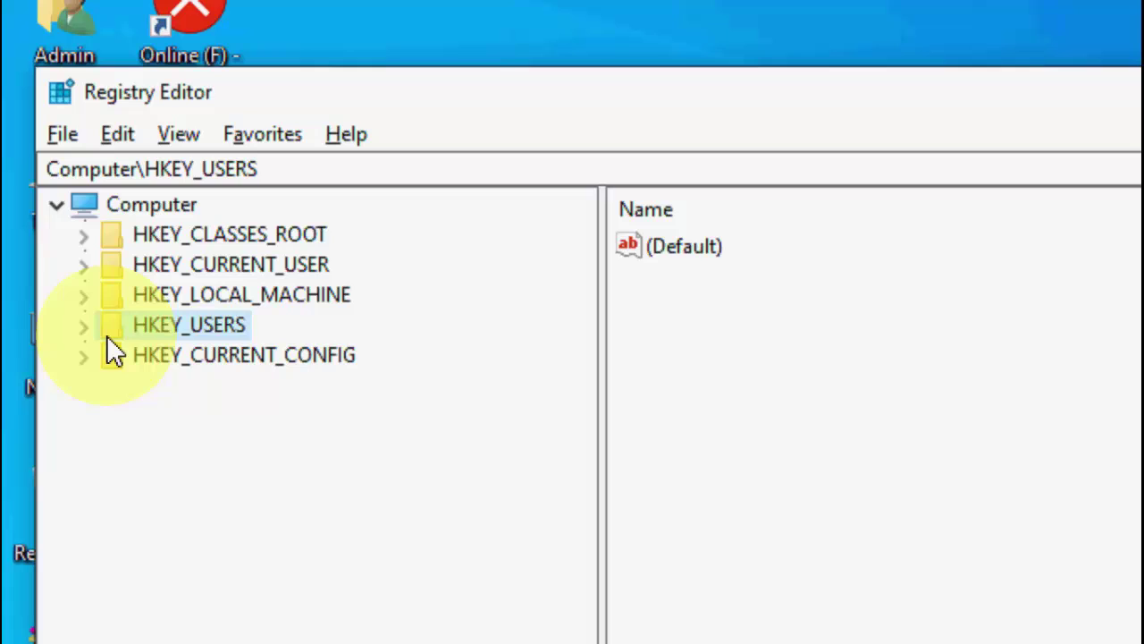
{"action": "left_click", "coordinate": [80, 329]}
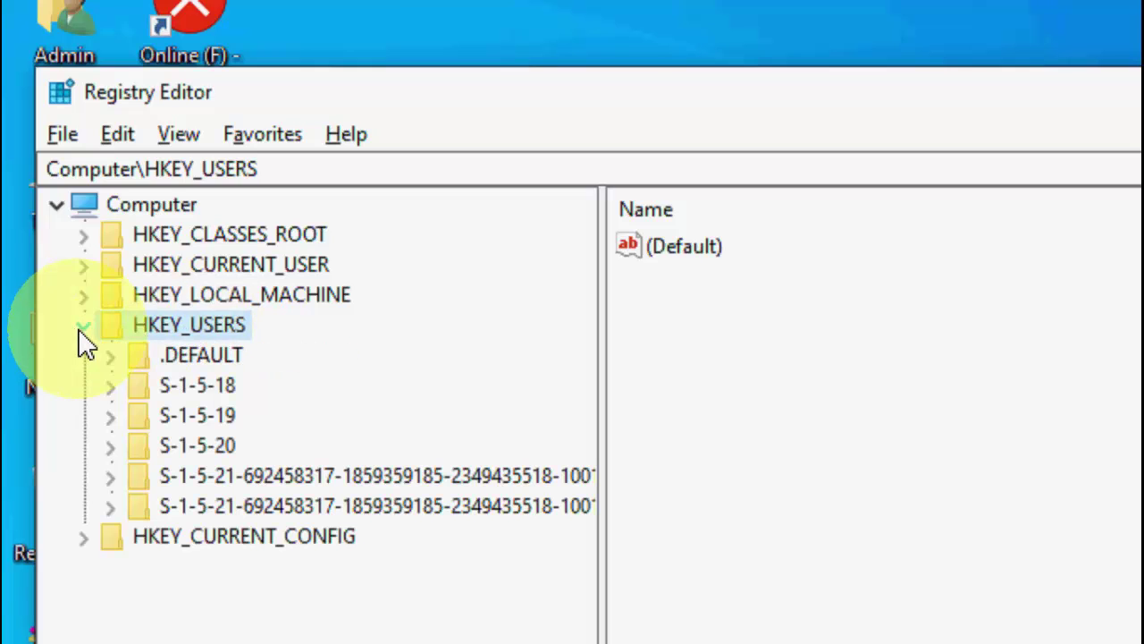
{"action": "left_click", "coordinate": [172, 362]}
{"action": "left_click", "coordinate": [110, 357]}
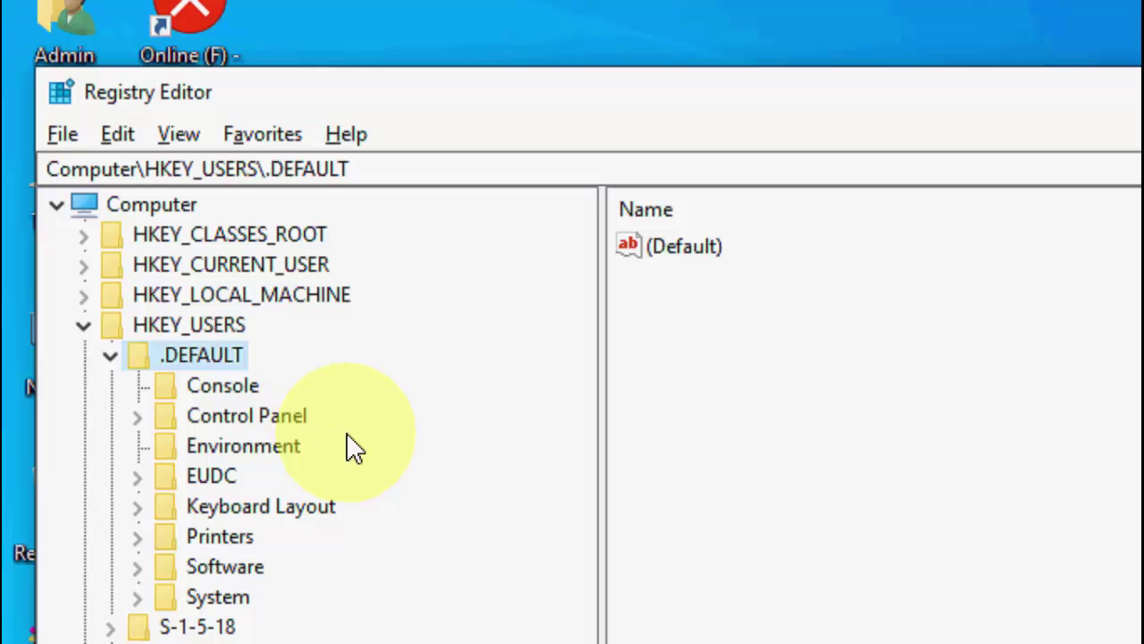
{"action": "left_click", "coordinate": [140, 476]}
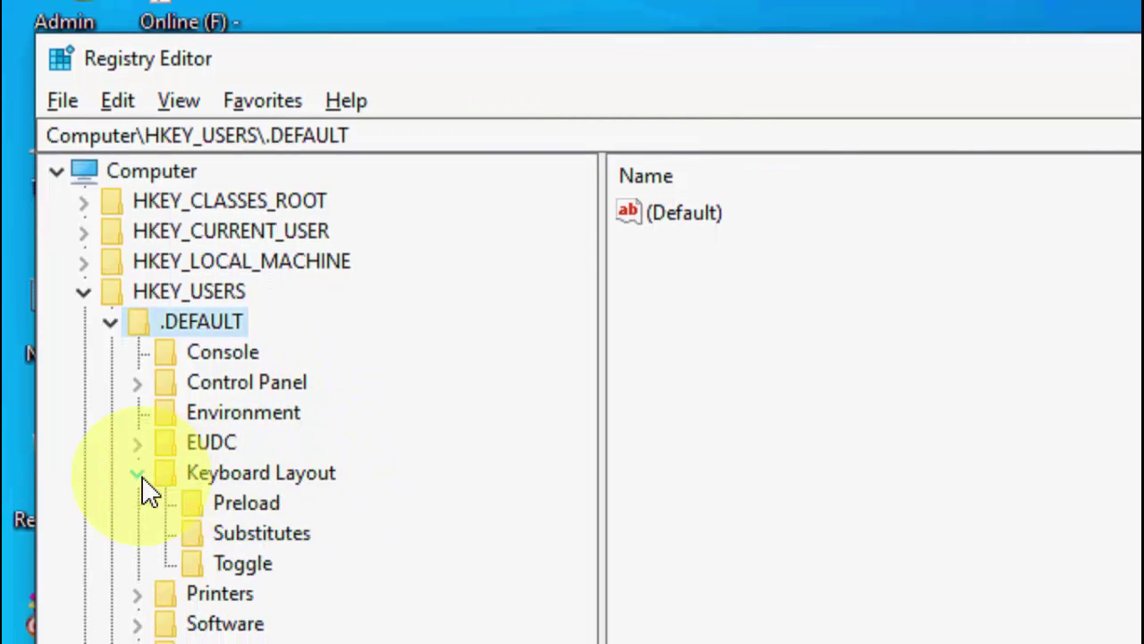
{"action": "left_click", "coordinate": [244, 475]}
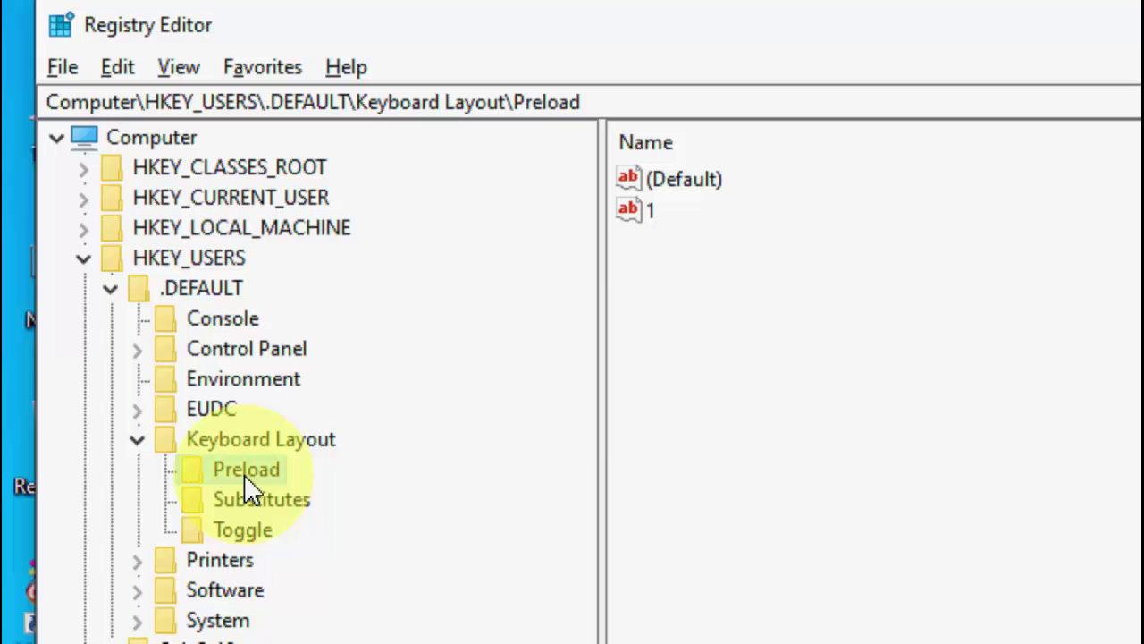
{"action": "double_click", "coordinate": [645, 214]}
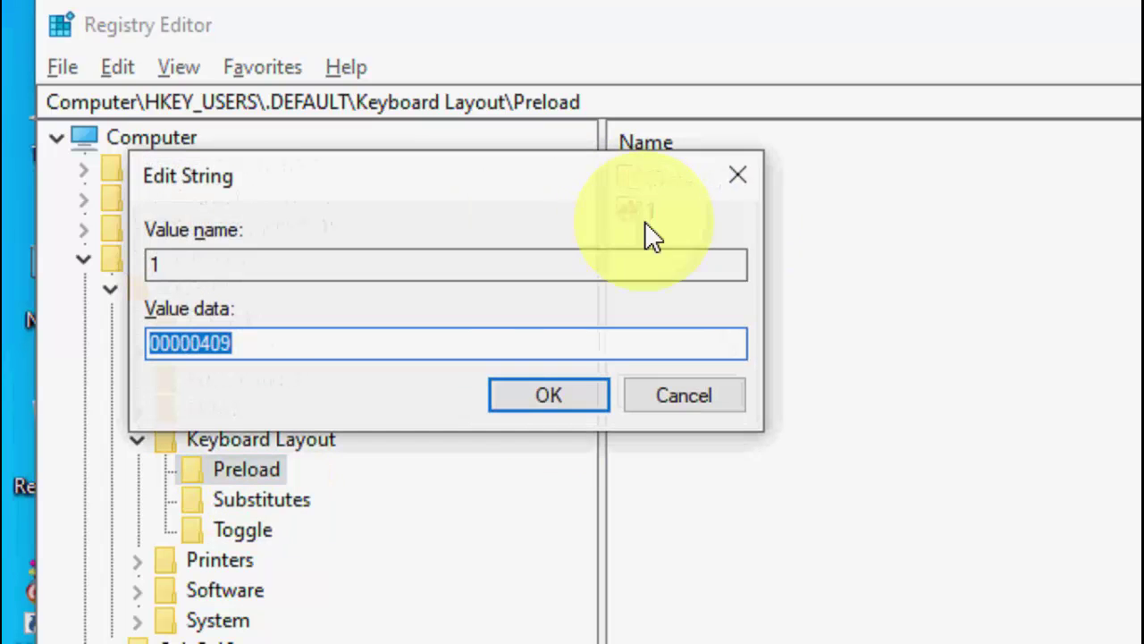
{"action": "left_click", "coordinate": [156, 264]}
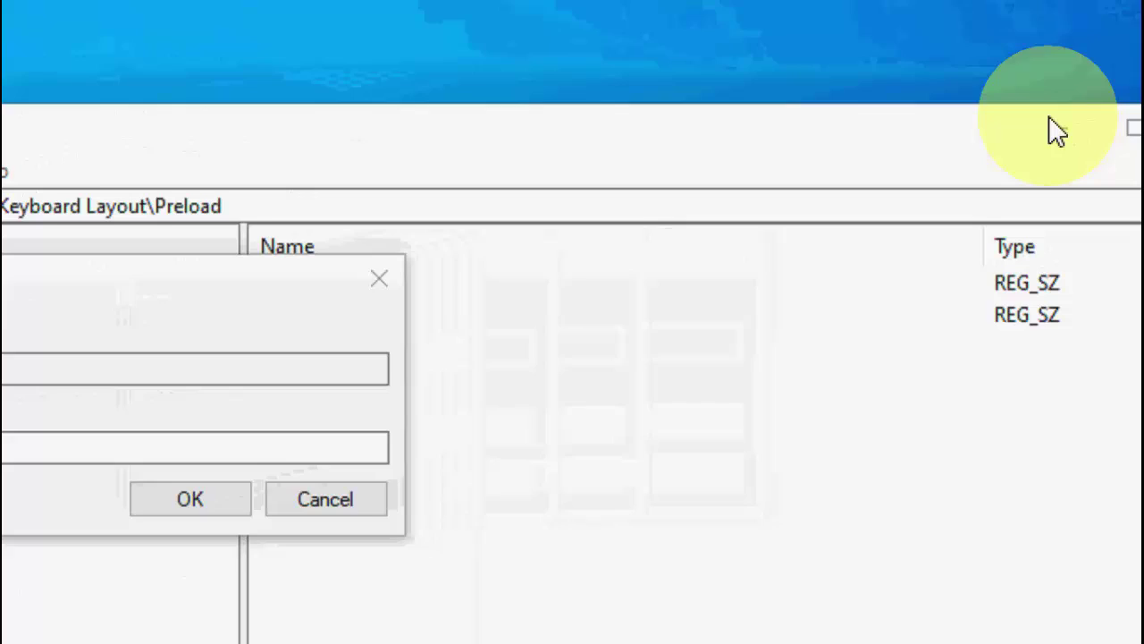
Cancel the edit, minimise Registry Editor, and select 0x00000809 in the New Text Document
{"action": "left_click", "coordinate": [351, 505]}
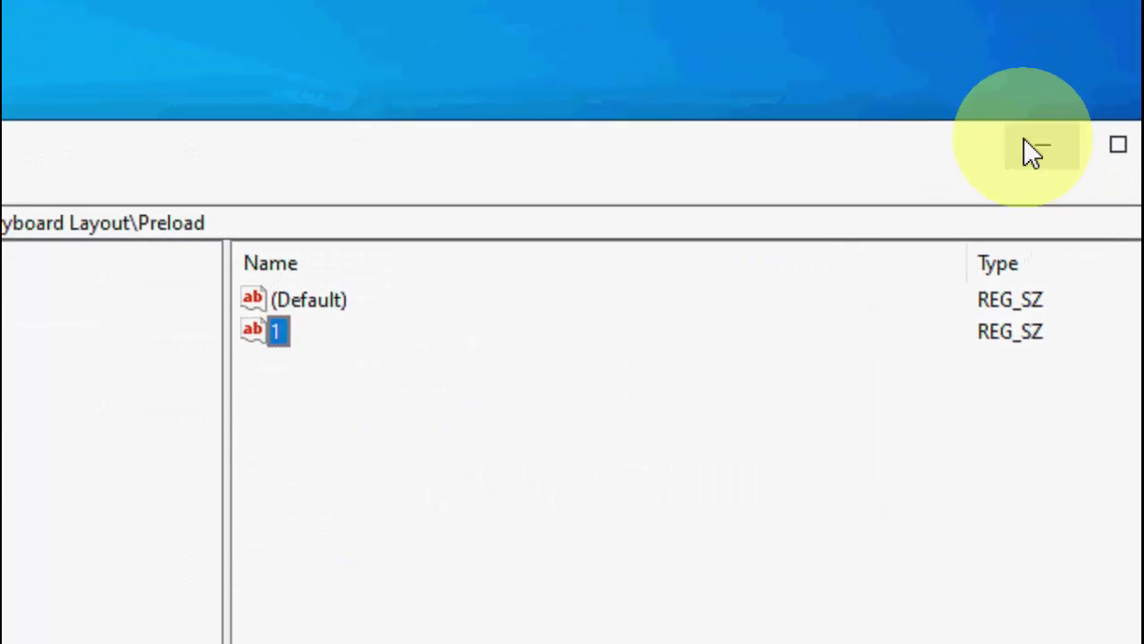
{"action": "left_click", "coordinate": [1056, 138]}
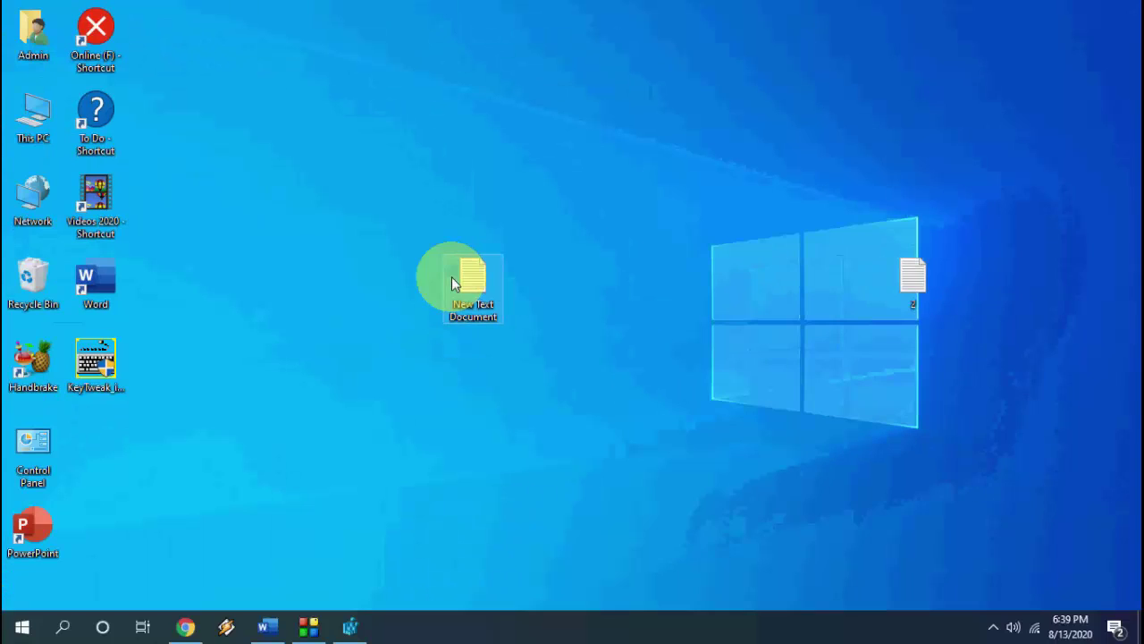
{"action": "double_click", "coordinate": [527, 548]}
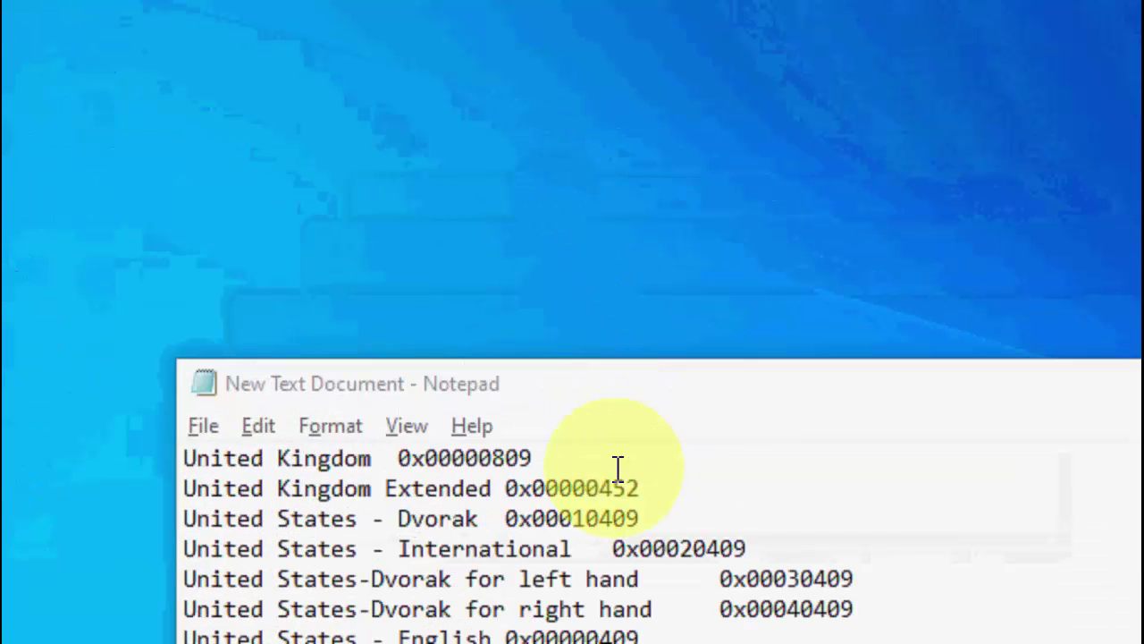
{"action": "scroll", "coordinate": [332, 453], "scroll_direction": "down", "scroll_amount": 1}
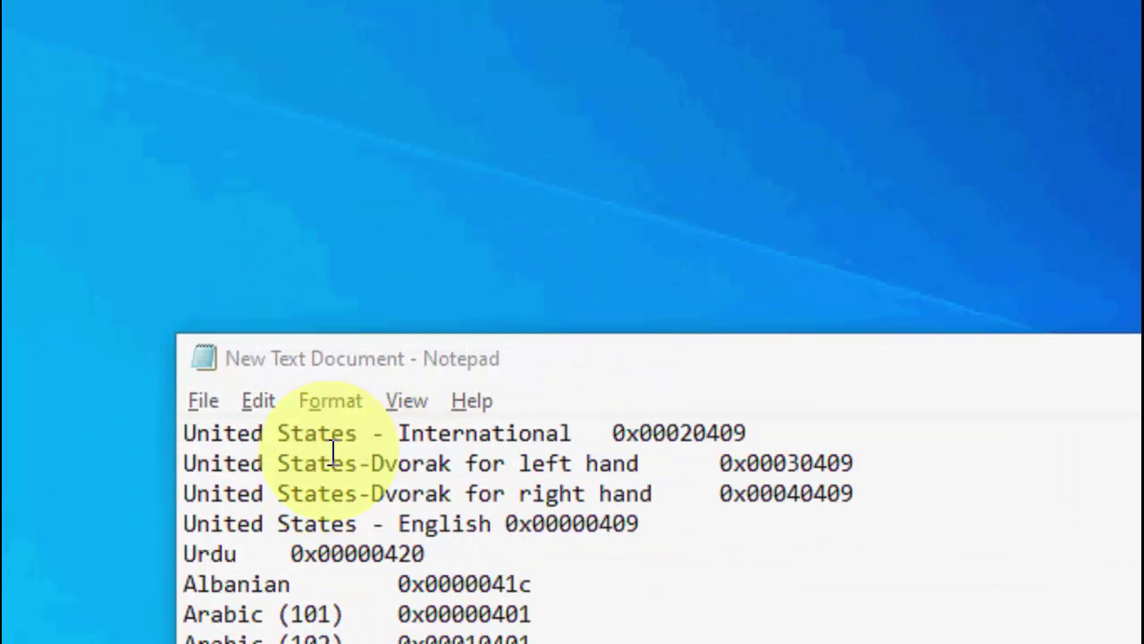
{"action": "scroll", "coordinate": [500, 483], "scroll_direction": "up", "scroll_amount": 1}
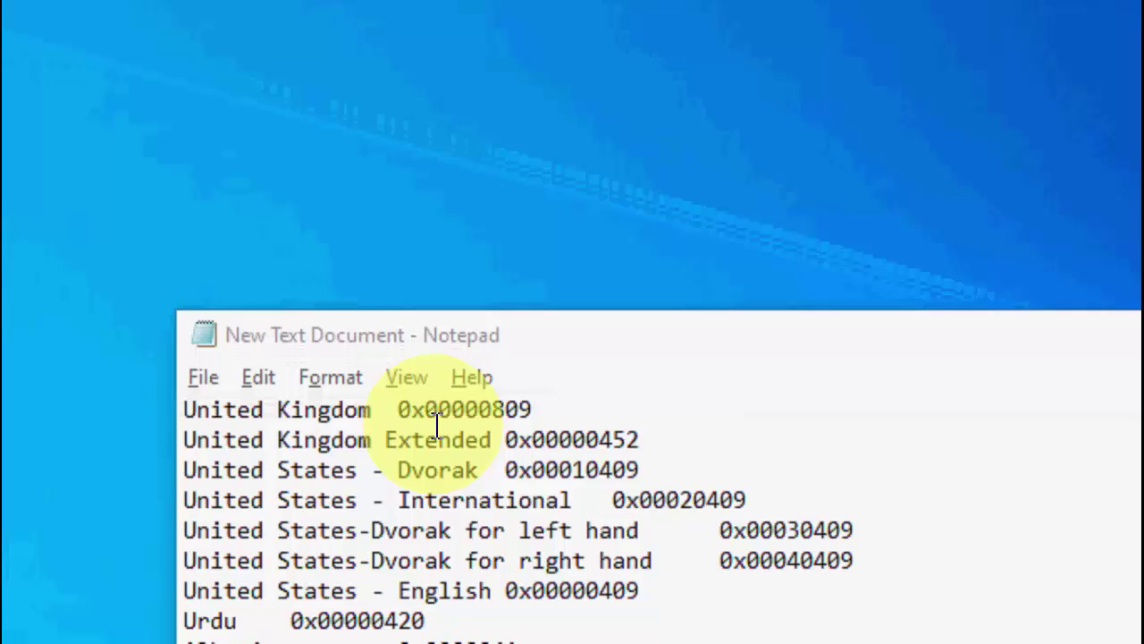
{"action": "left_click_drag", "start_coordinate": [393, 409], "coordinate": [569, 416]}
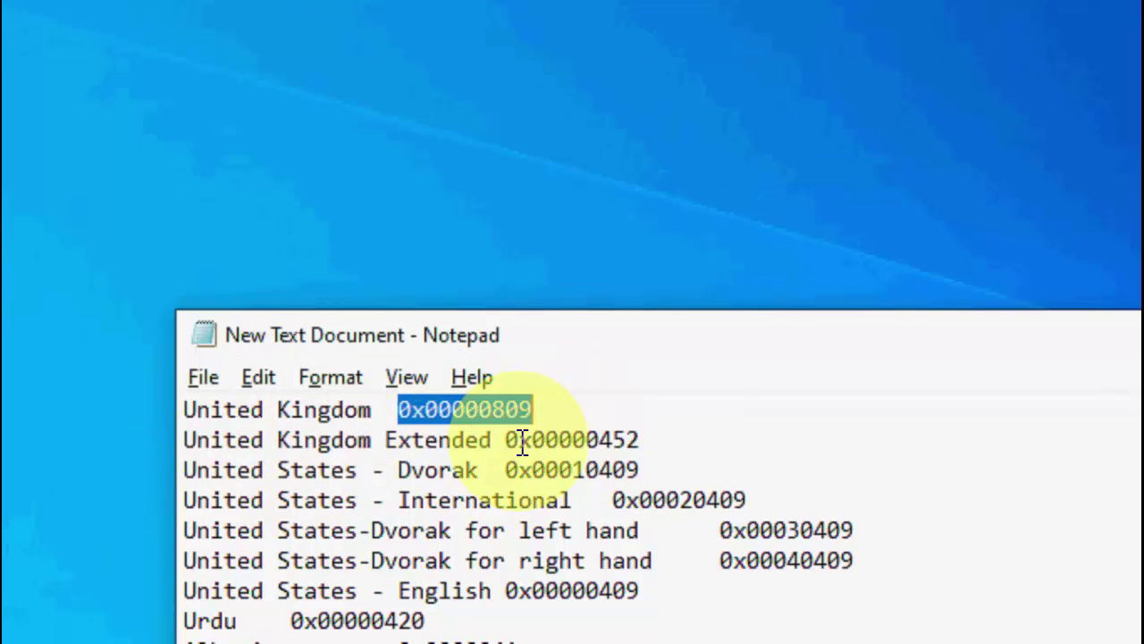
{"action": "scroll", "coordinate": [523, 444], "scroll_direction": "down", "scroll_amount": 1}
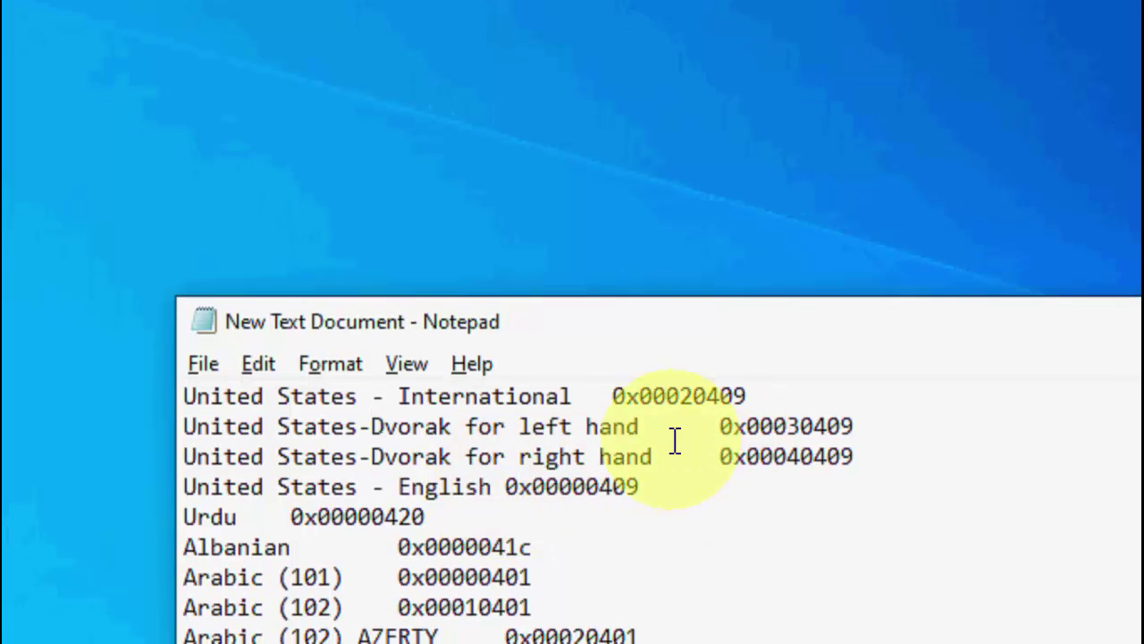
{"action": "scroll", "coordinate": [671, 449], "scroll_direction": "up", "scroll_amount": 1}
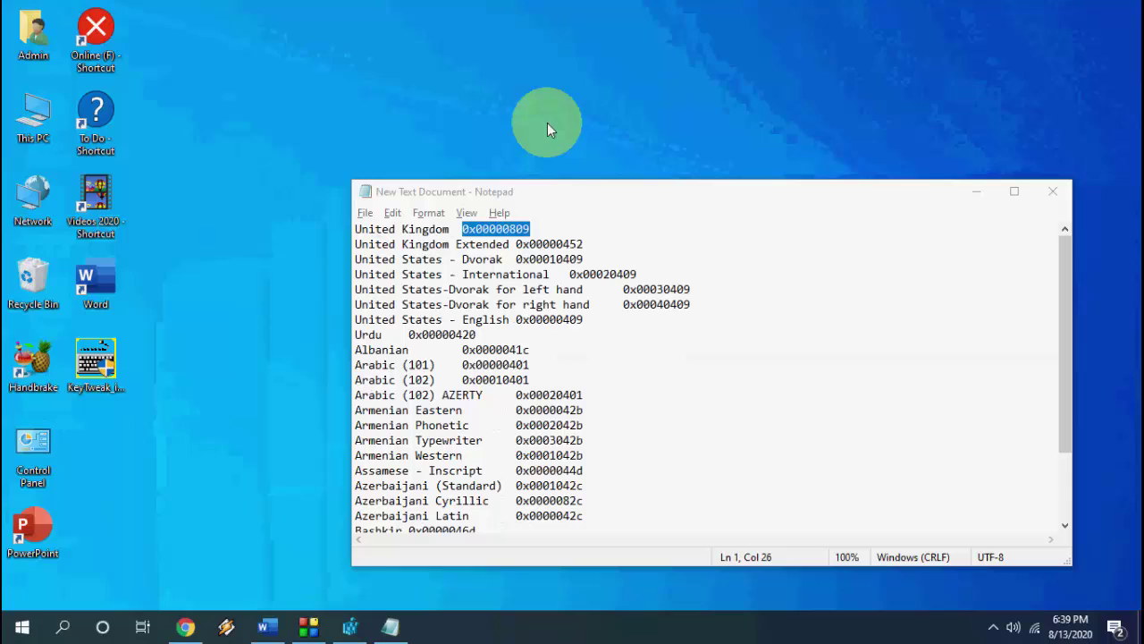
Re-open Preload value 1, confirm data 00000409, and close Registry Editor
{"action": "left_click", "coordinate": [346, 622]}
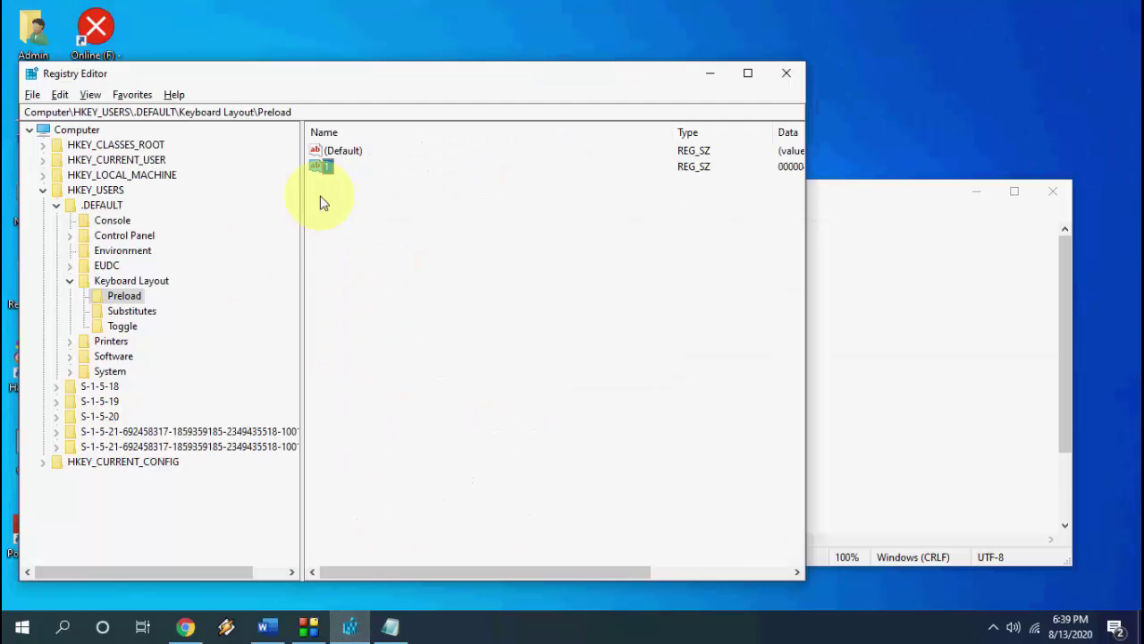
{"action": "double_click", "coordinate": [323, 168]}
{"action": "left_click", "coordinate": [378, 31]}
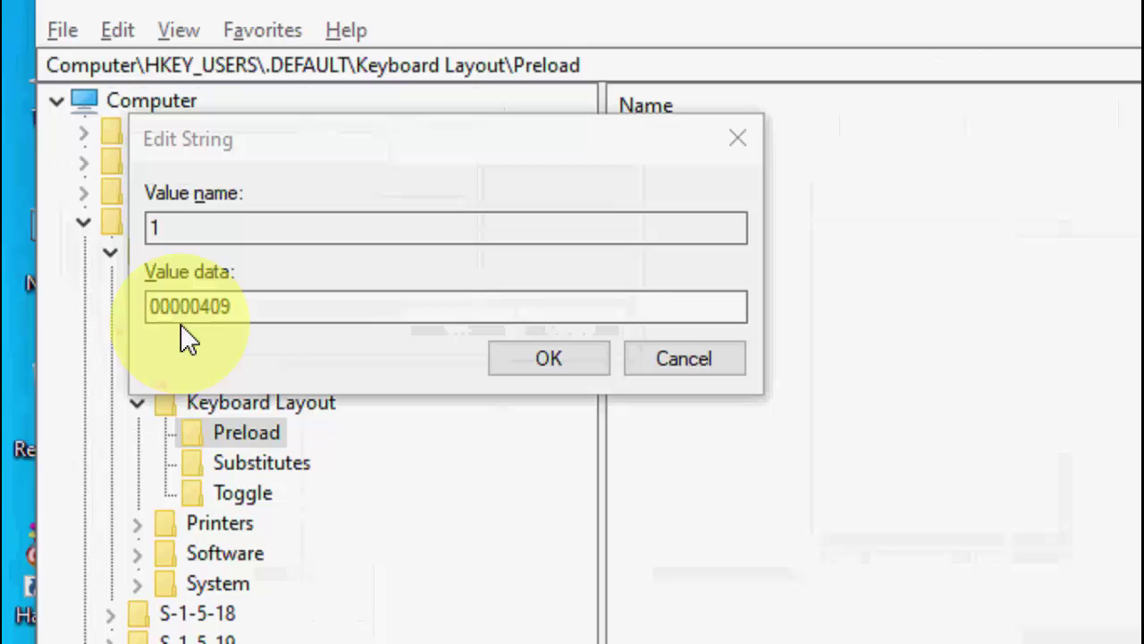
{"action": "left_click", "coordinate": [161, 314]}
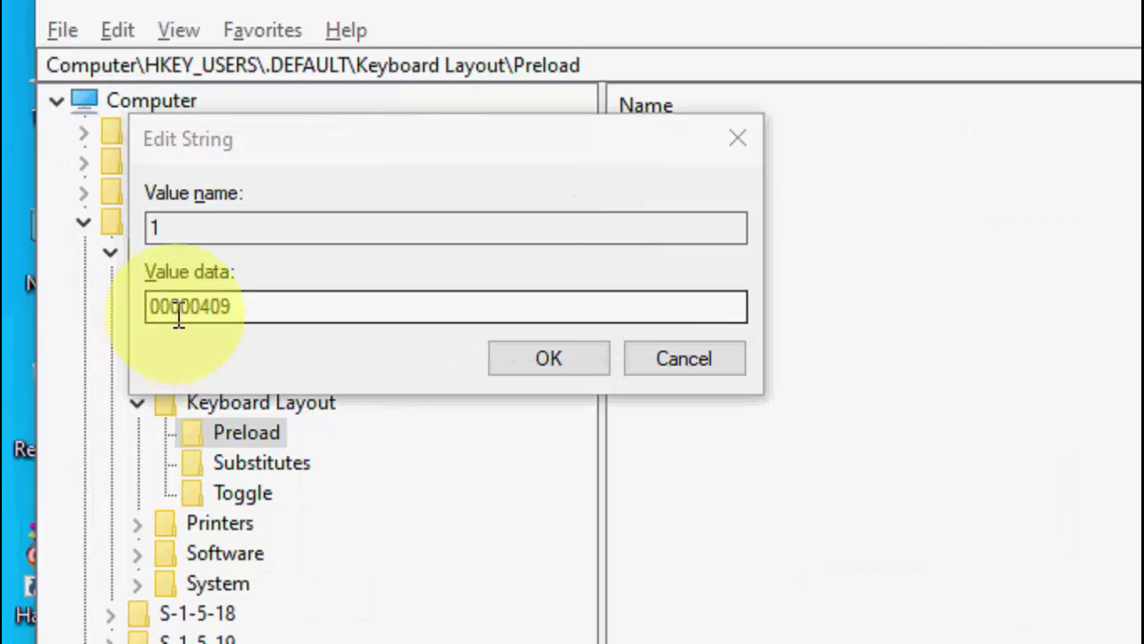
{"action": "left_click", "coordinate": [225, 309]}
{"action": "left_click", "coordinate": [520, 366]}
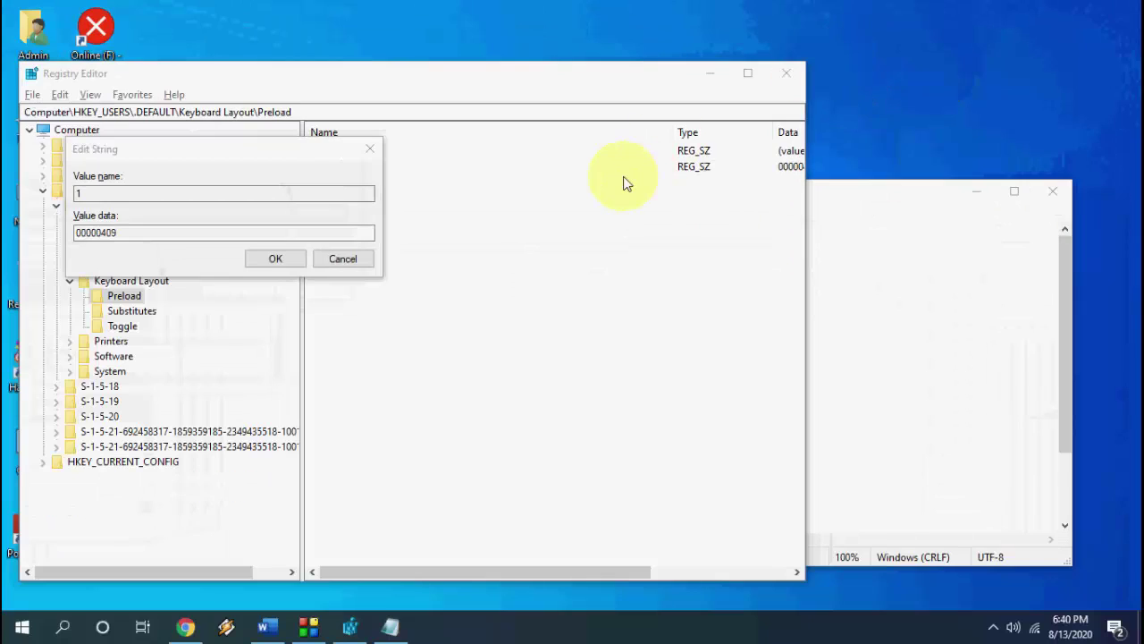
{"action": "left_click", "coordinate": [447, 94]}
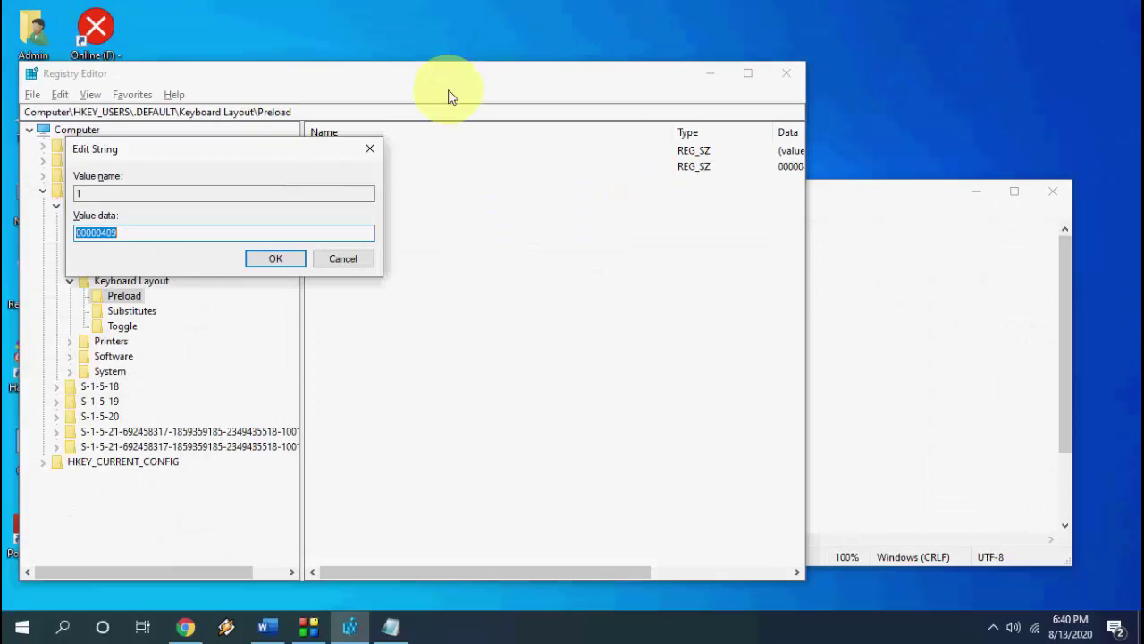
{"action": "key", "text": "Return"}
{"action": "left_click", "coordinate": [783, 82]}
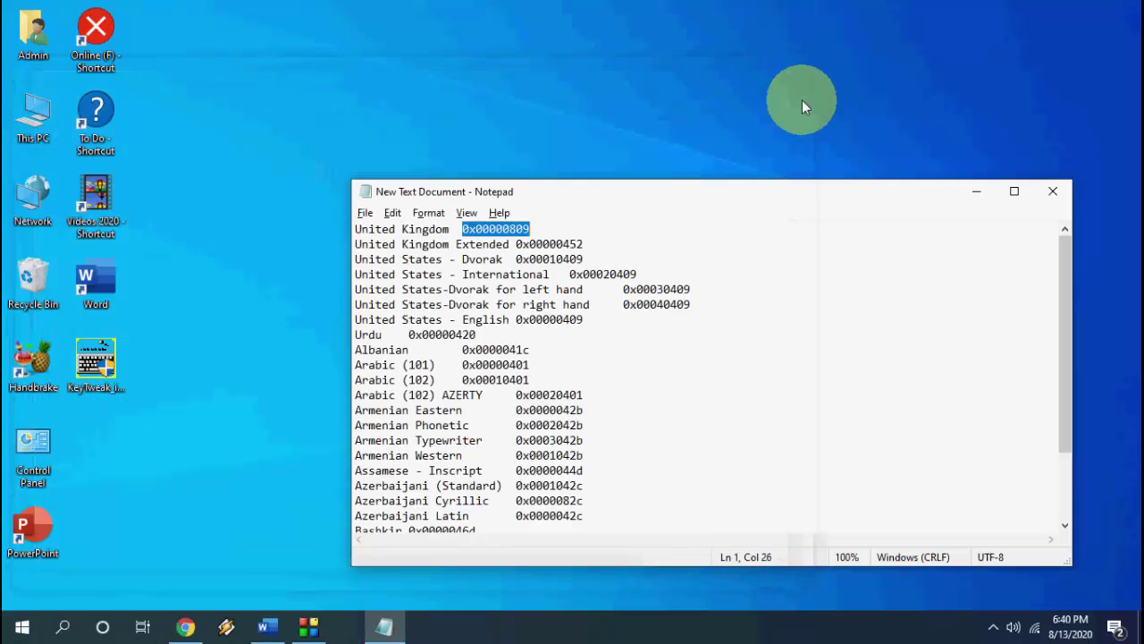
Close the Notepad keyboard code list and refresh the desktop
{"action": "left_click", "coordinate": [1052, 191]}
{"action": "right_click", "coordinate": [575, 162]}
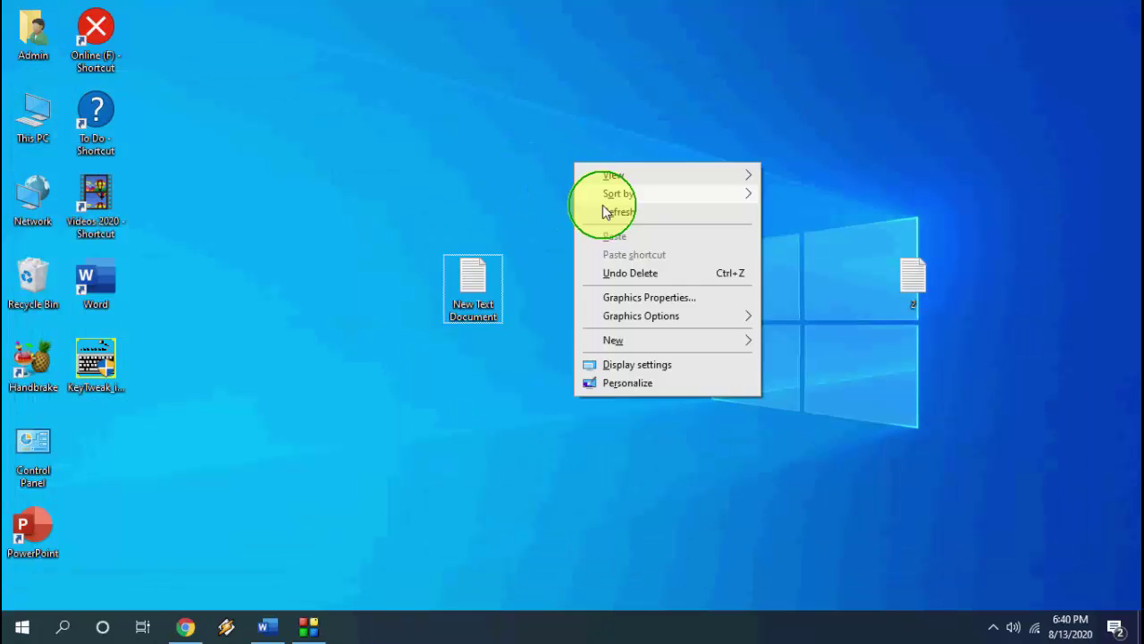
{"action": "left_click", "coordinate": [604, 211]}
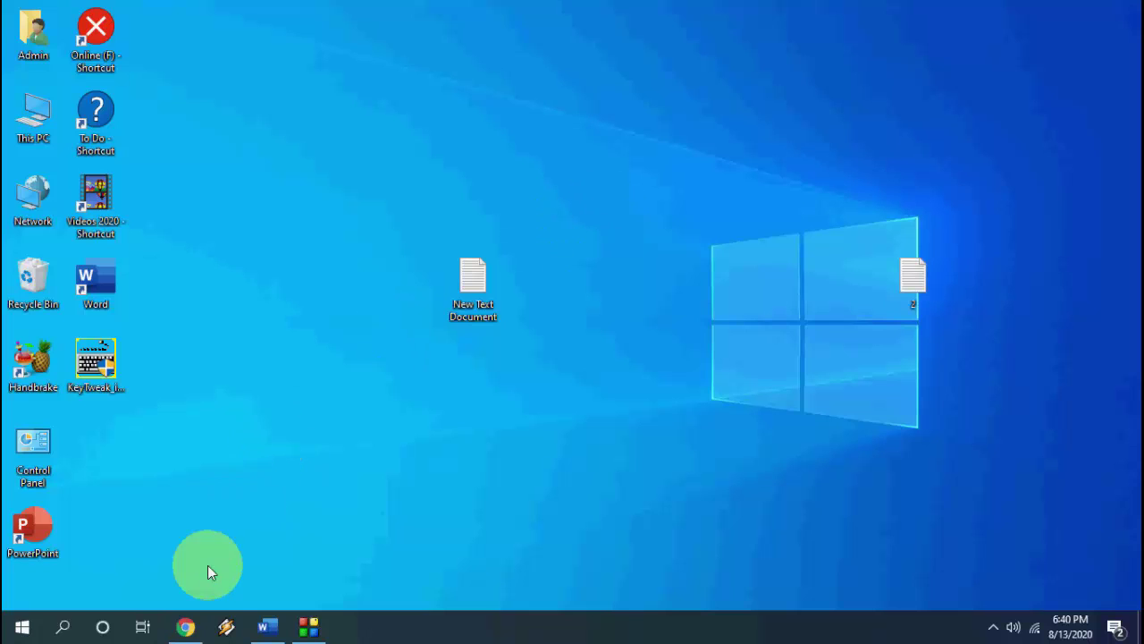
In Chrome, open the 'KeyTweak - Download' search result in a new tab
{"action": "left_click", "coordinate": [187, 628]}
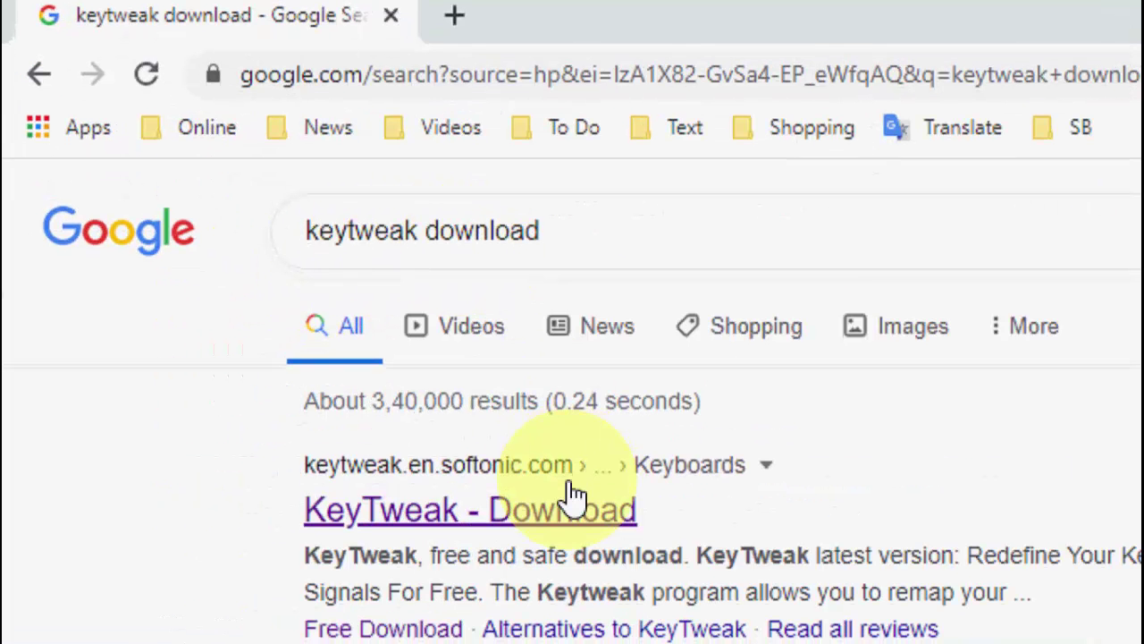
{"action": "right_click", "coordinate": [563, 510]}
{"action": "left_click", "coordinate": [597, 537]}
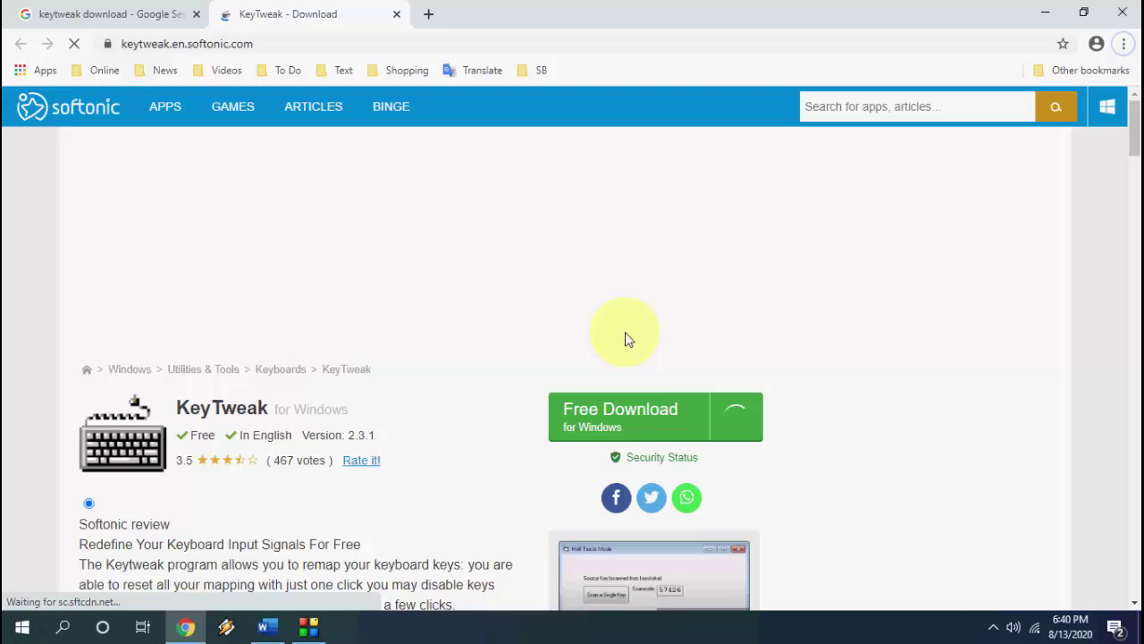
Minimize the browser and run the KeyTweak_install installer from the desktop, allowing it to make changes
{"action": "left_click", "coordinate": [1042, 14]}
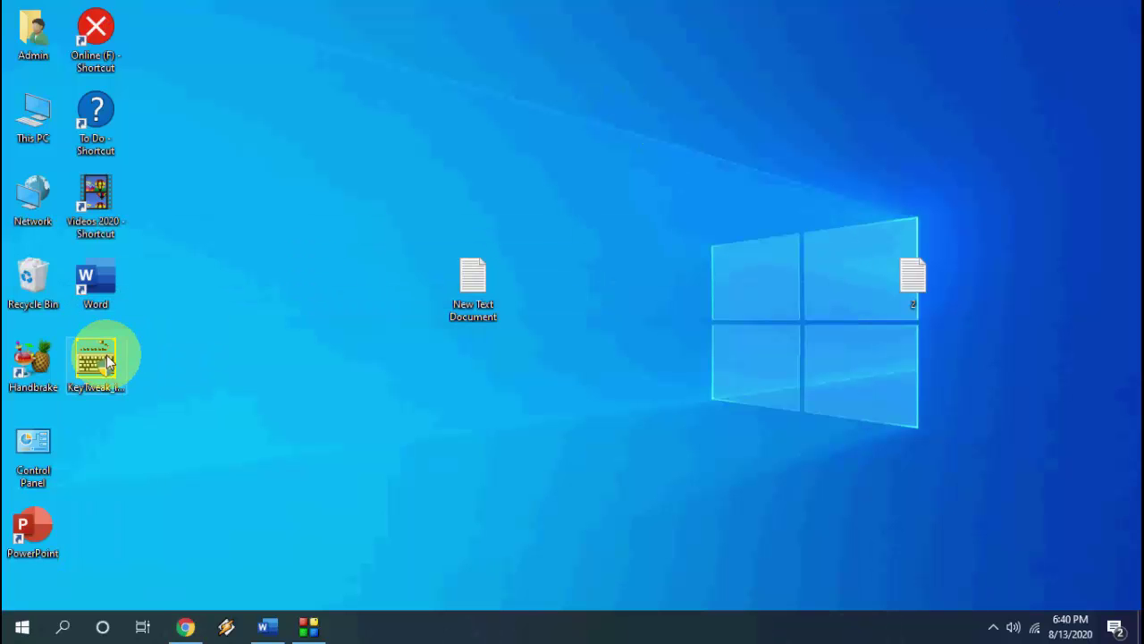
{"action": "double_click", "coordinate": [107, 365]}
{"action": "left_click", "coordinate": [474, 442]}
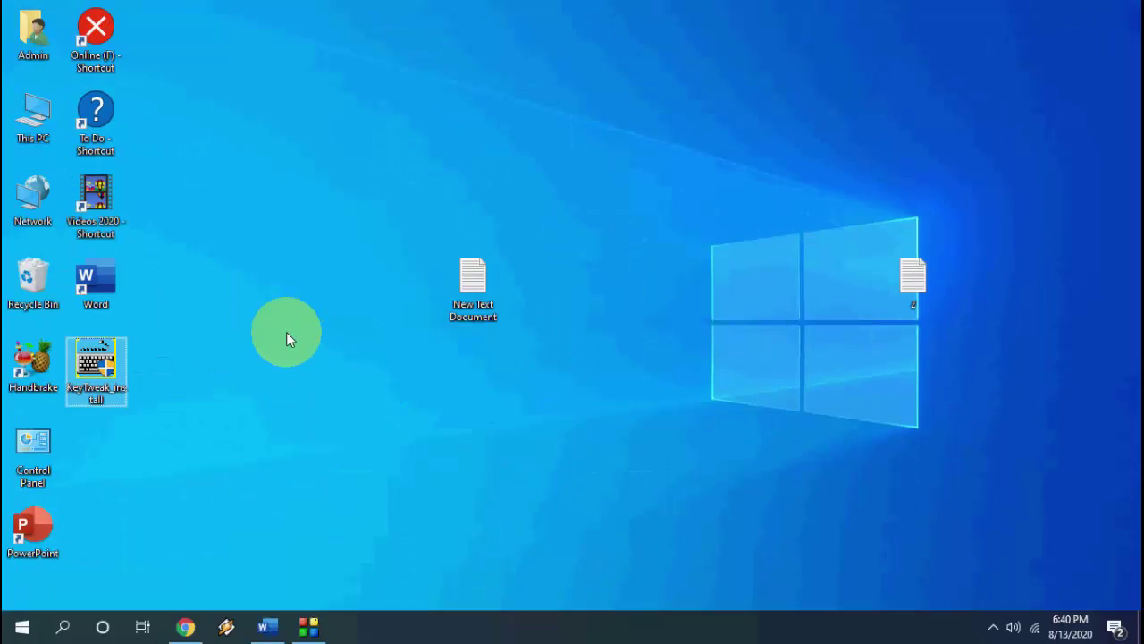
Launch the newly added KeyTweak from Start's Recently added list with administrator permission
{"action": "left_click", "coordinate": [22, 625]}
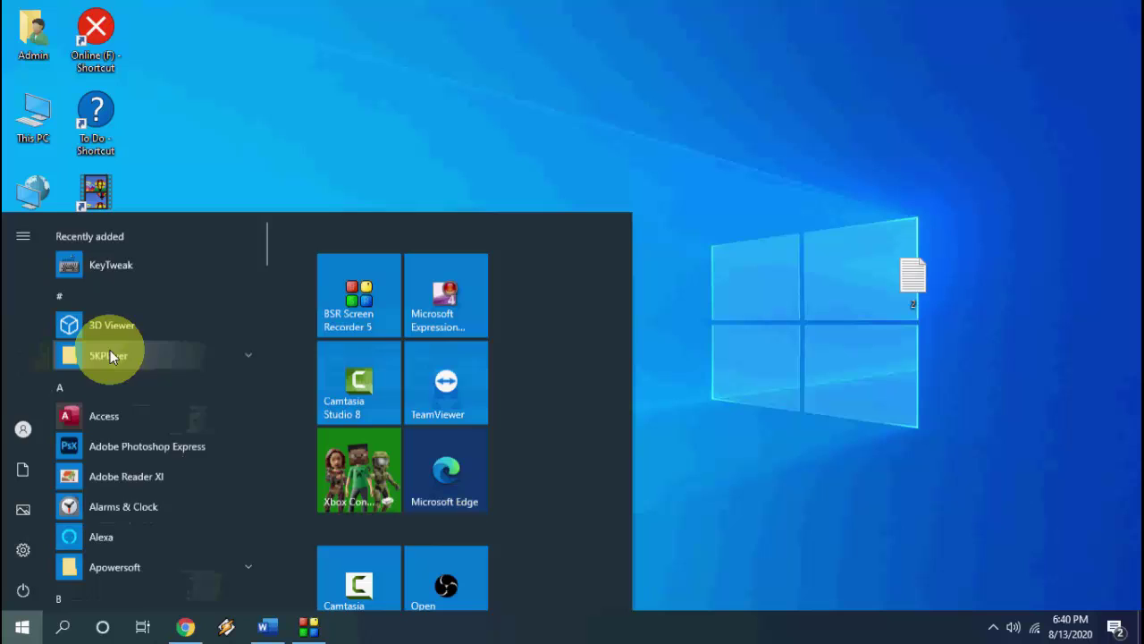
{"action": "left_click", "coordinate": [125, 265]}
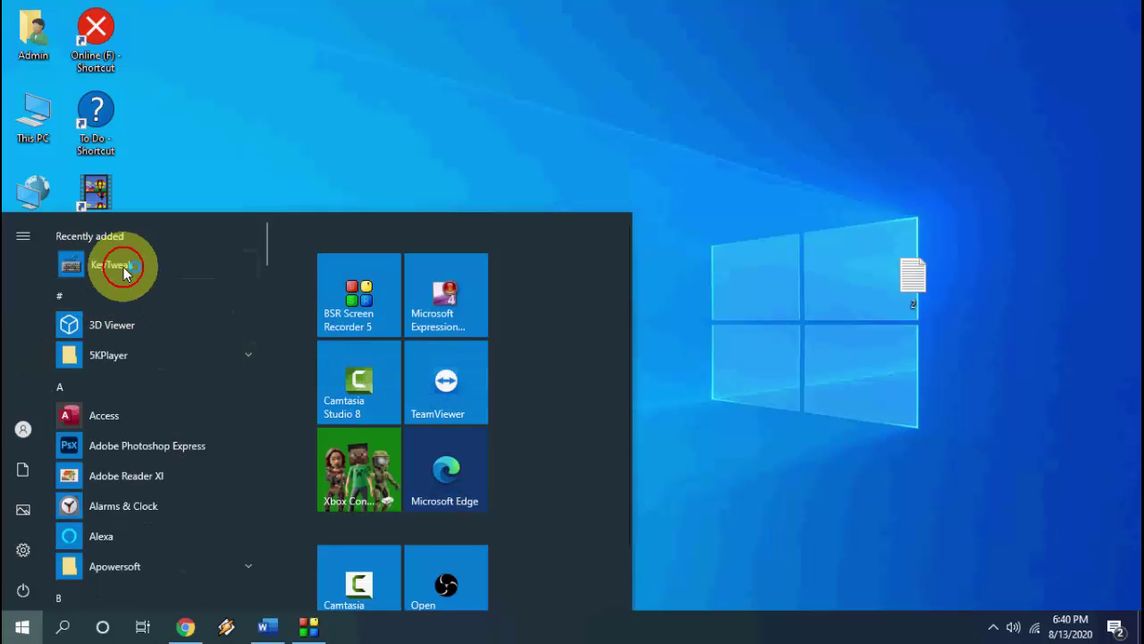
{"action": "left_click", "coordinate": [457, 437]}
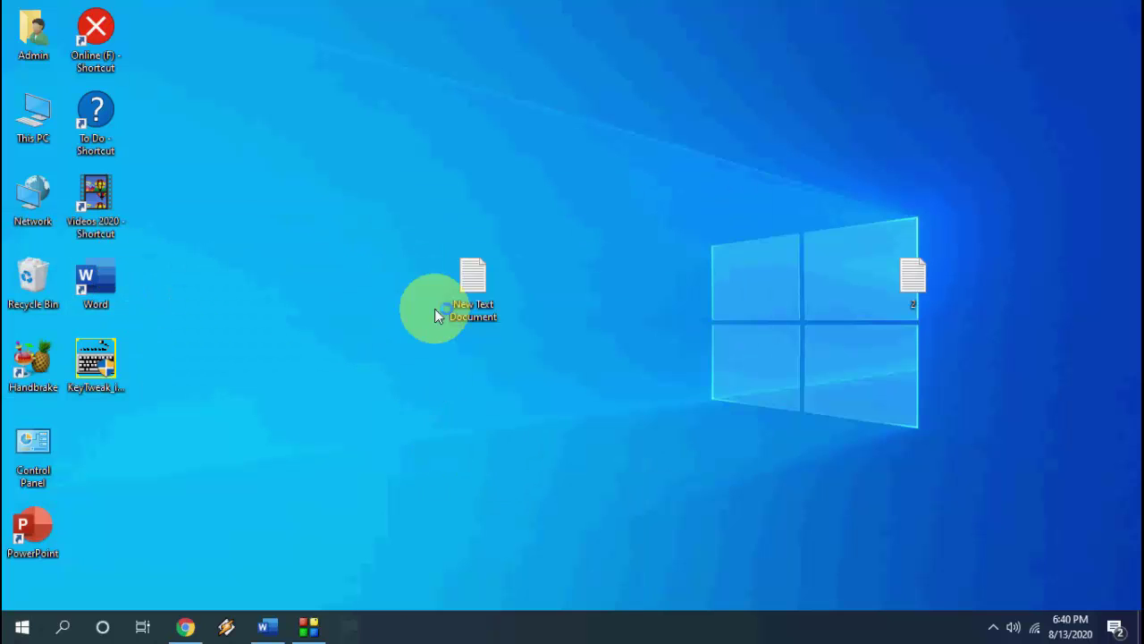
Centre the KeyTweak window, inspect keys 34–41, then select key 43, the Enter key
{"action": "left_click_drag", "start_coordinate": [378, 89], "coordinate": [549, 107]}
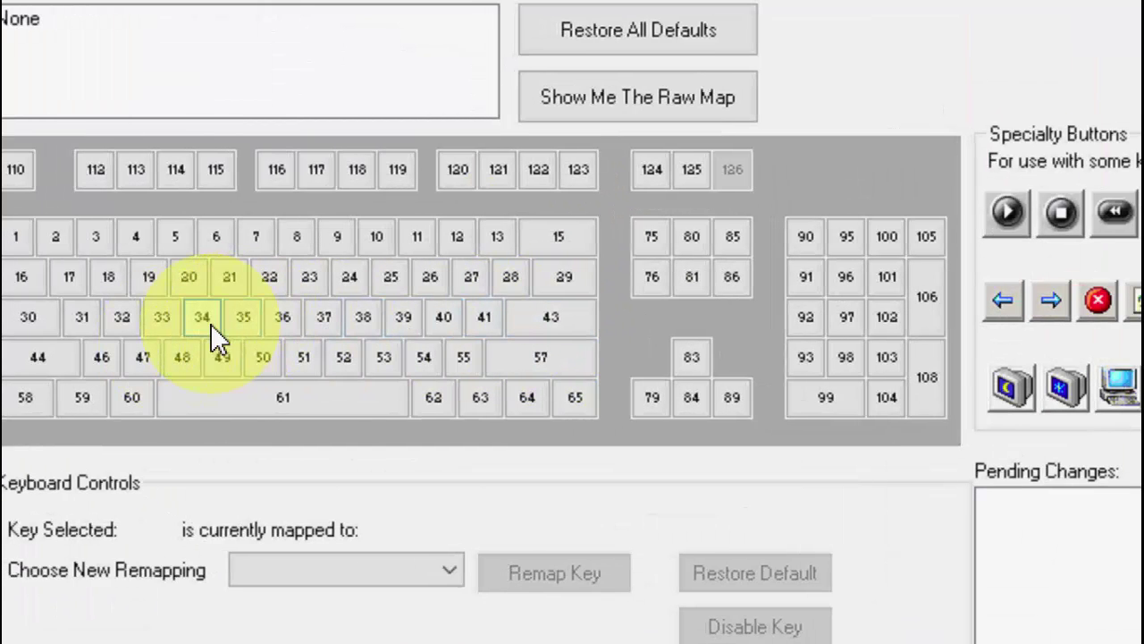
{"action": "left_click", "coordinate": [210, 322]}
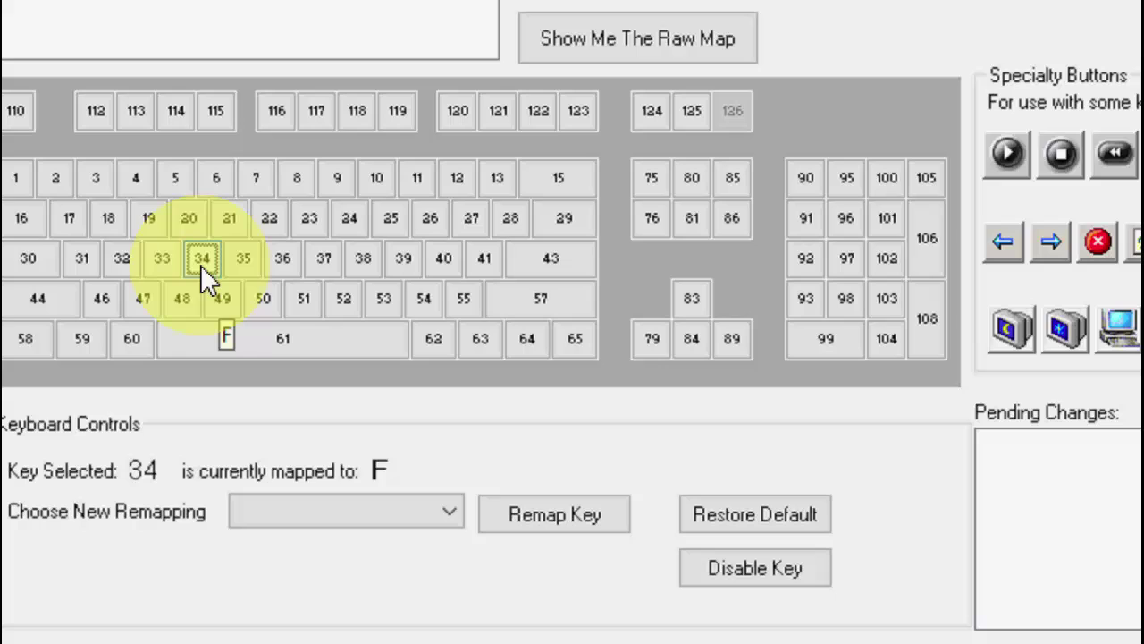
{"action": "left_click", "coordinate": [282, 261]}
{"action": "left_click", "coordinate": [319, 261]}
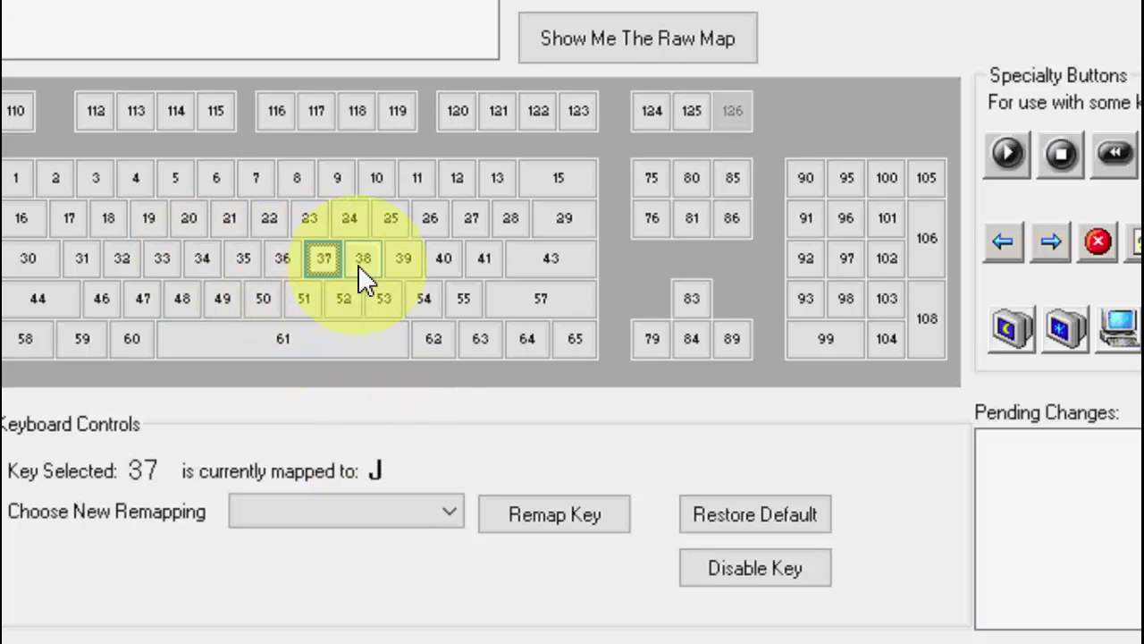
{"action": "left_click", "coordinate": [360, 266]}
{"action": "left_click", "coordinate": [446, 259]}
{"action": "left_click", "coordinate": [483, 260]}
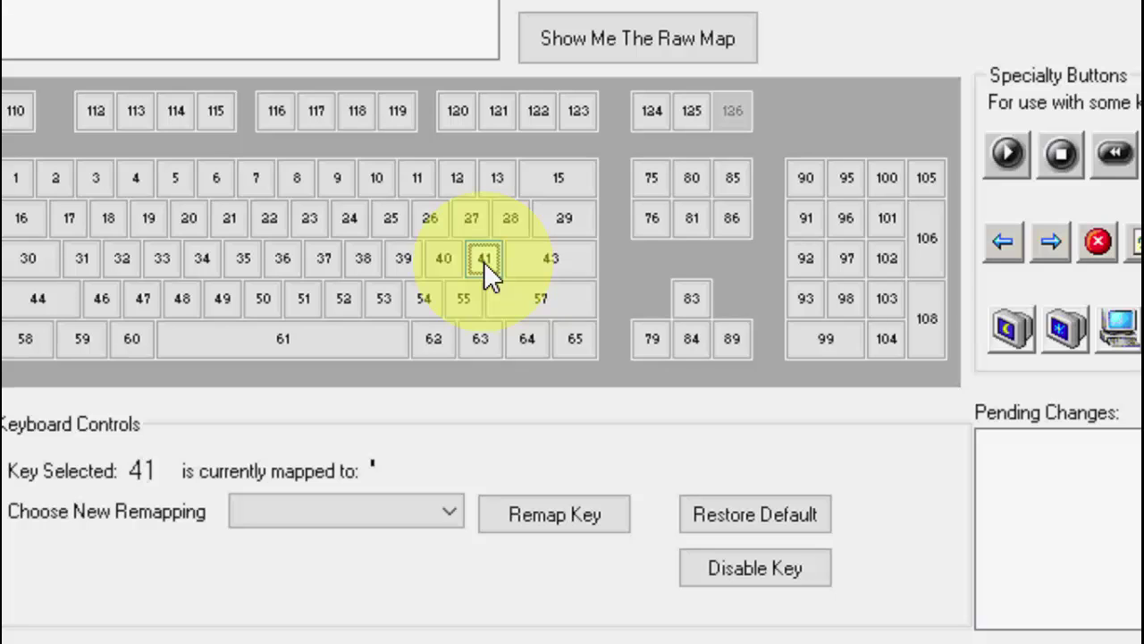
{"action": "left_click", "coordinate": [560, 259]}
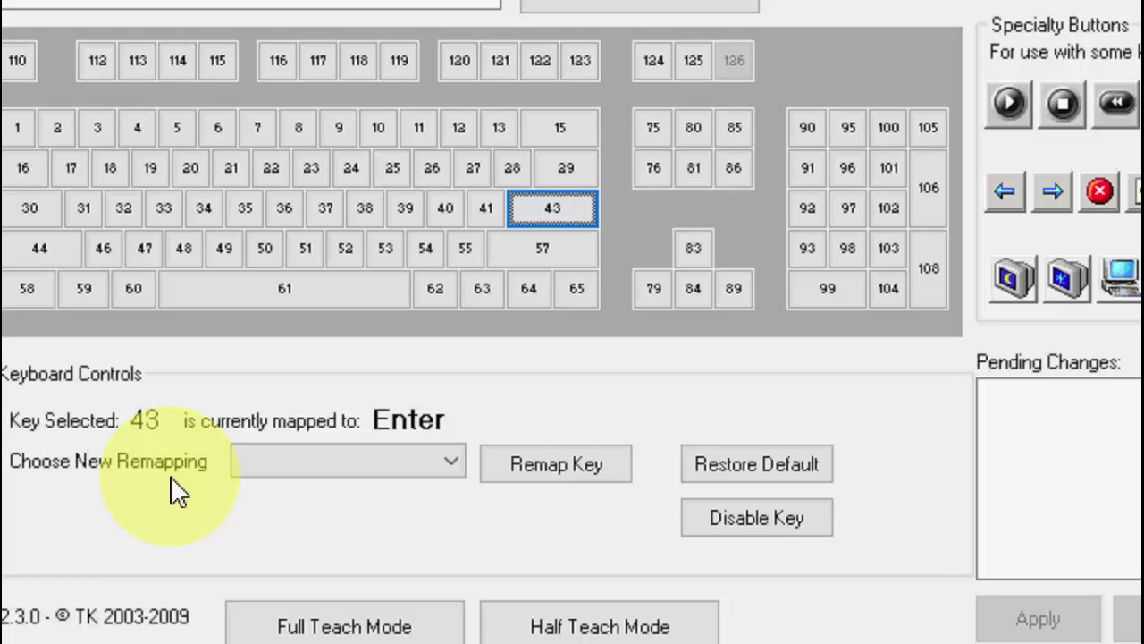
Choose Insert as key 43's new mapping and queue the Remap Key change
{"action": "left_click", "coordinate": [333, 476]}
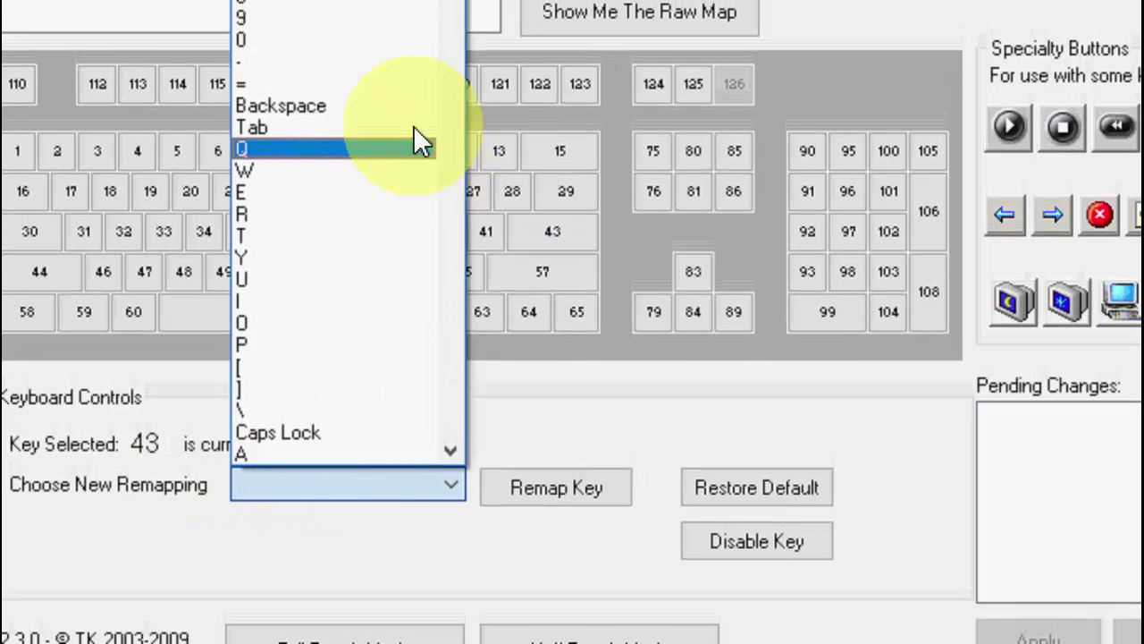
{"action": "scroll", "coordinate": [379, 242], "scroll_direction": "down", "scroll_amount": 15}
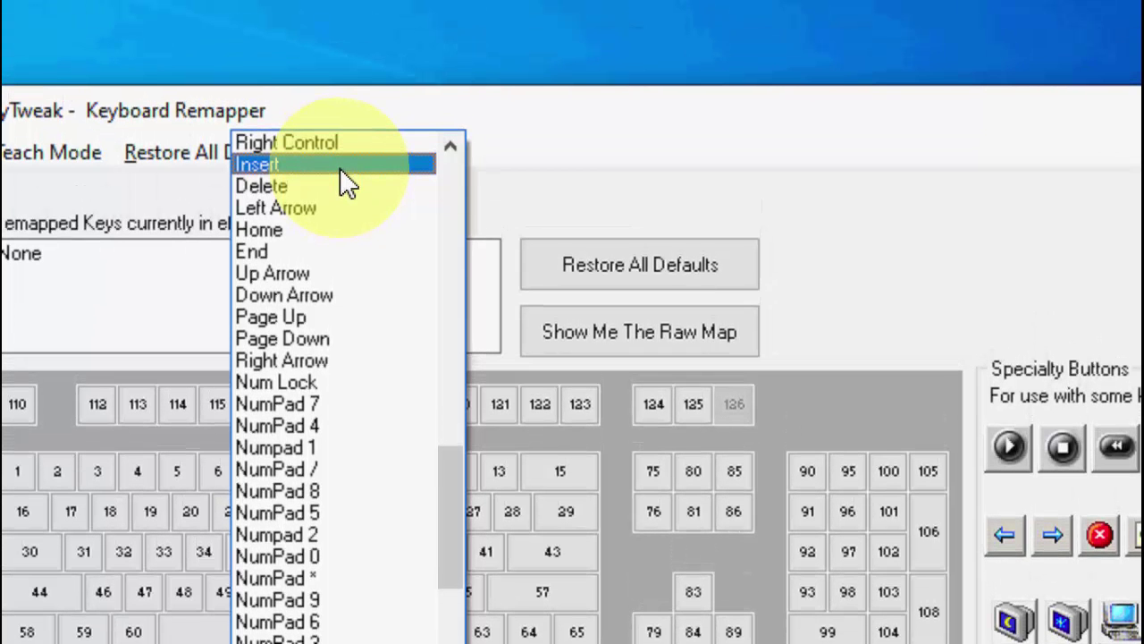
{"action": "left_click", "coordinate": [347, 184]}
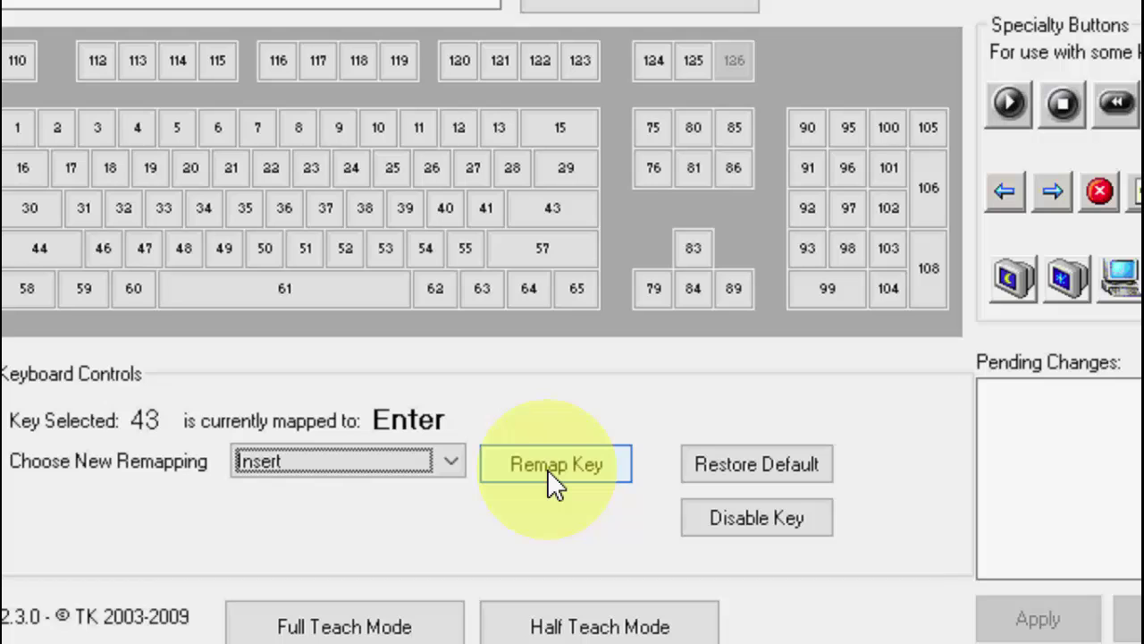
{"action": "left_click", "coordinate": [549, 470]}
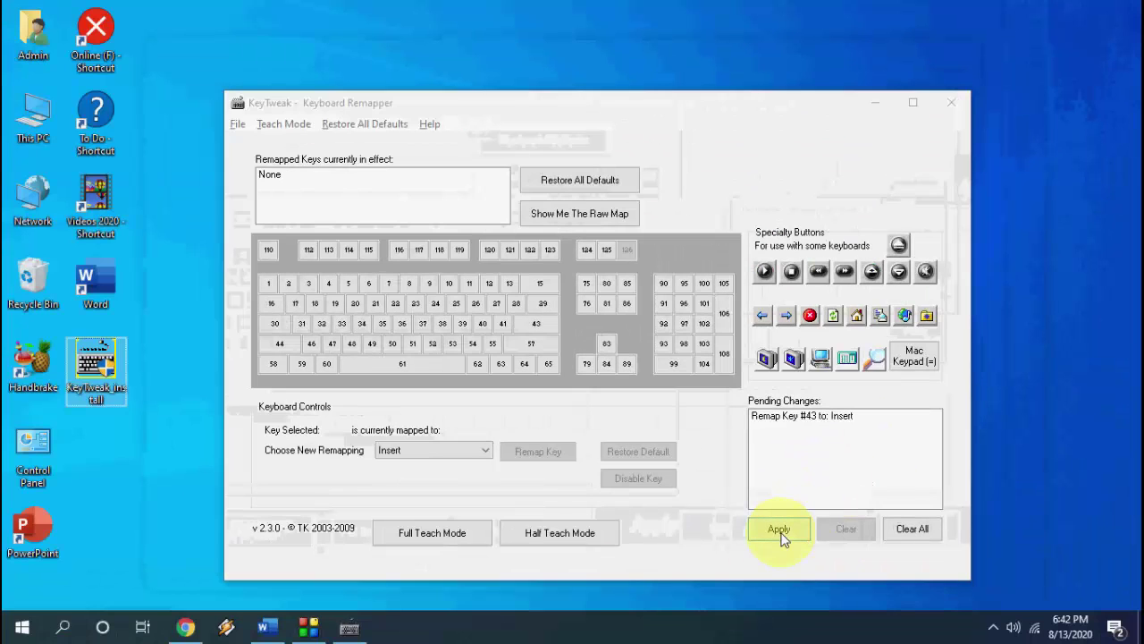
Apply the key 43 Enter-to-Insert remap, decline the restart, and refresh the desktop
{"action": "left_click", "coordinate": [780, 531]}
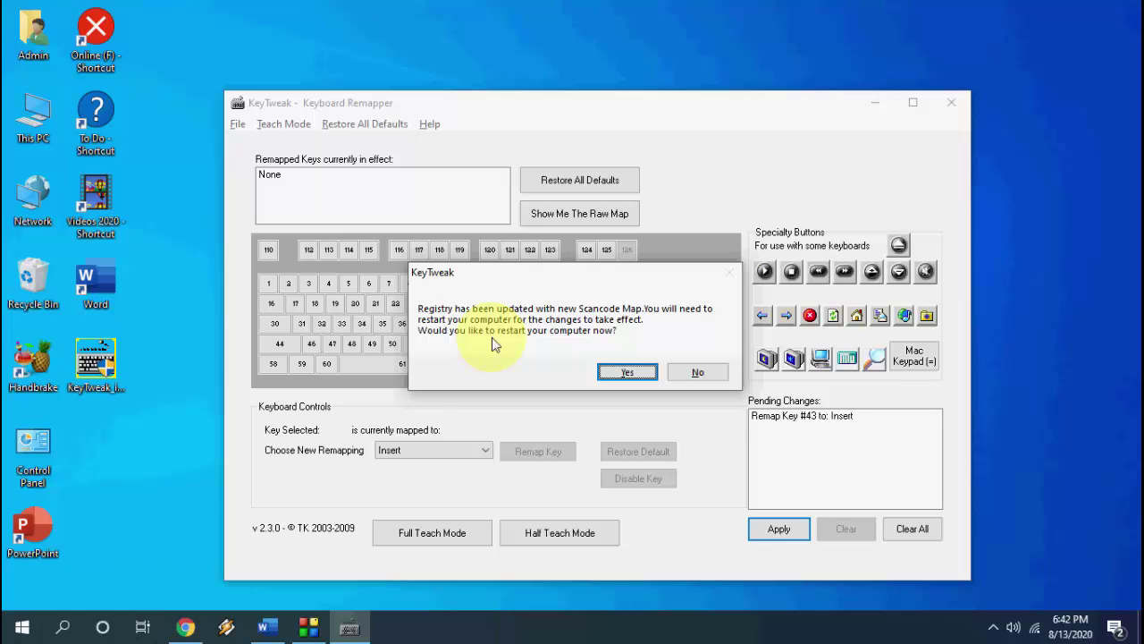
{"action": "left_click", "coordinate": [720, 373]}
{"action": "right_click", "coordinate": [1030, 256]}
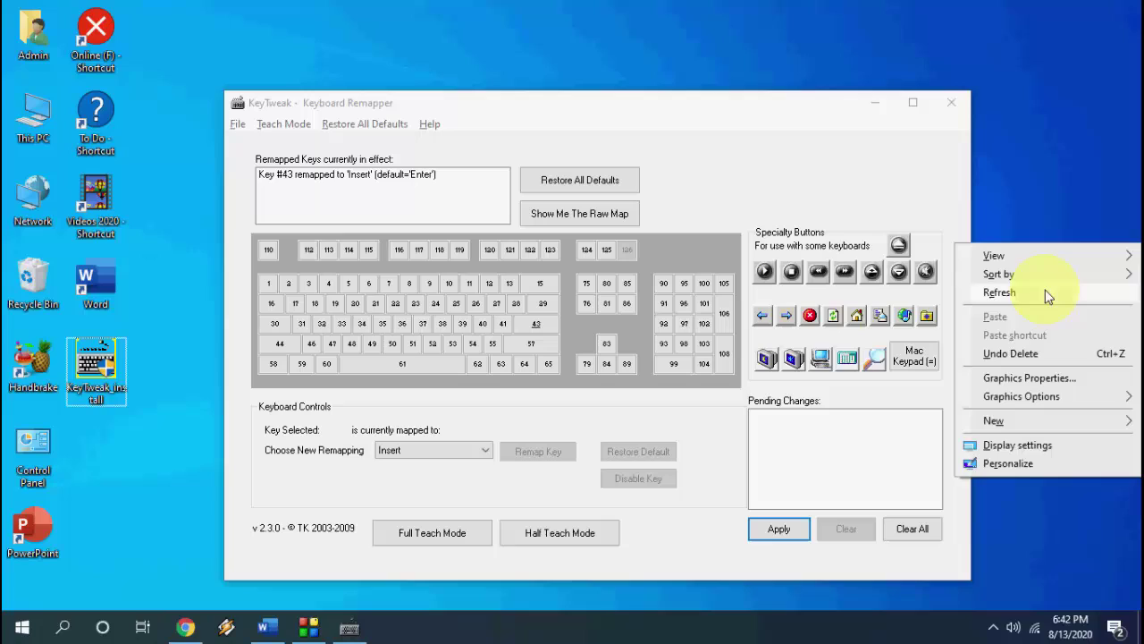
{"action": "left_click", "coordinate": [1045, 289]}
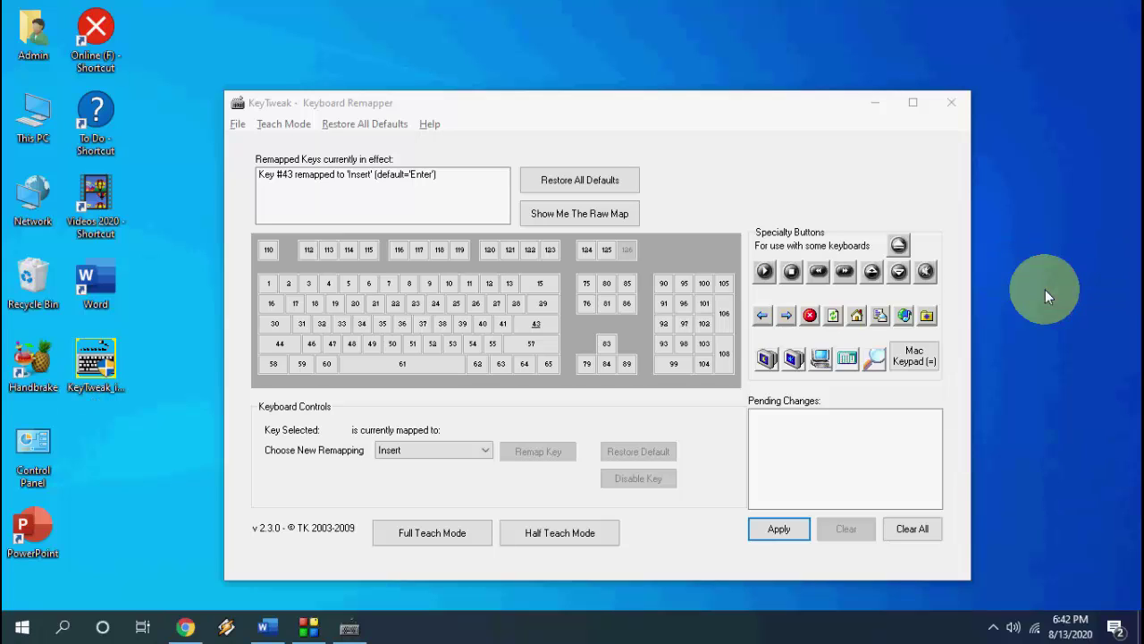
Close KeyTweak and refresh the desktop
{"action": "left_click", "coordinate": [952, 101]}
{"action": "right_click", "coordinate": [576, 132]}
{"action": "left_click", "coordinate": [603, 182]}
Search Start for 'key' and launch KeyTweak from the results
{"action": "key", "text": "super"}
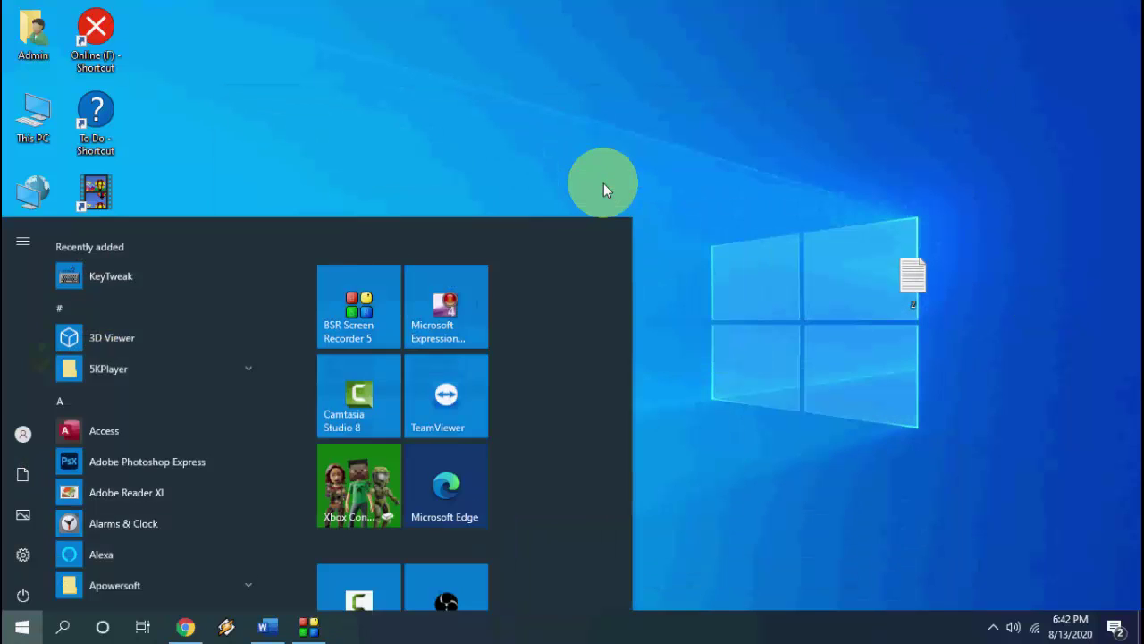
{"action": "type", "text": "key"}
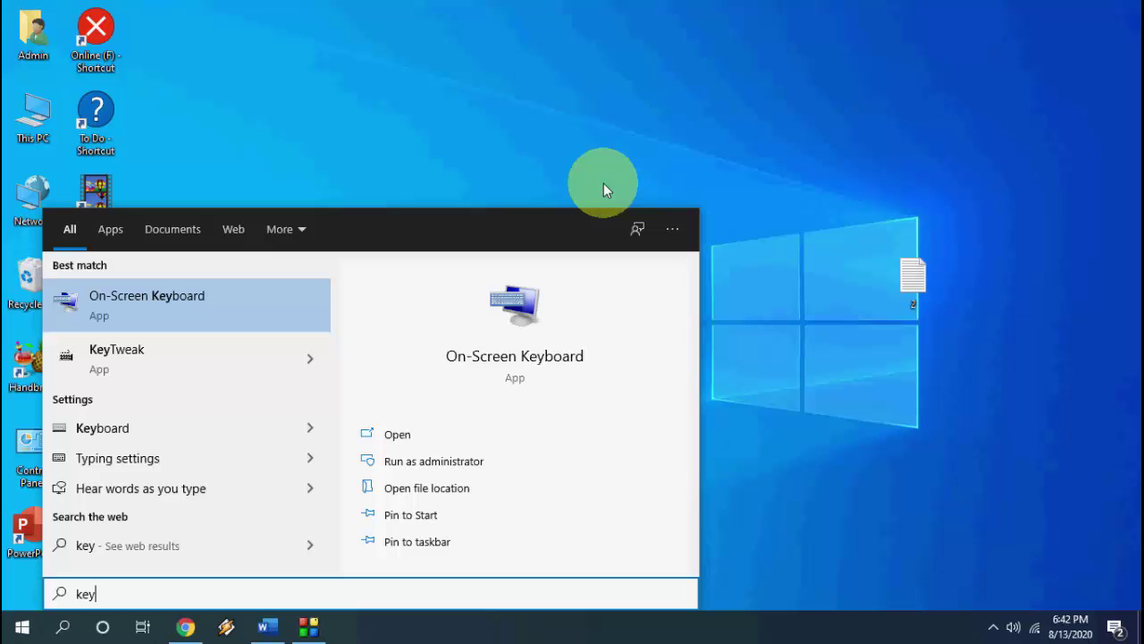
{"action": "key", "text": "BackSpace"}
{"action": "key", "text": "BackSpace"}
{"action": "key", "text": "BackSpace"}
{"action": "type", "text": "jey"}
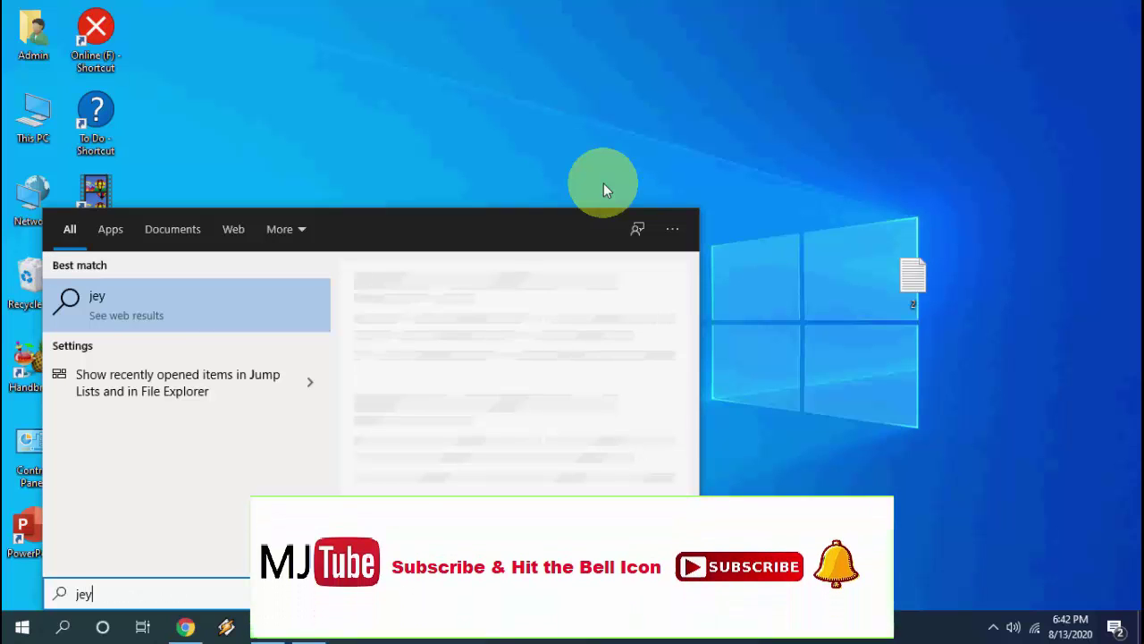
{"action": "key", "text": "BackSpace"}
{"action": "key", "text": "BackSpace"}
{"action": "key", "text": "BackSpace"}
{"action": "type", "text": "key"}
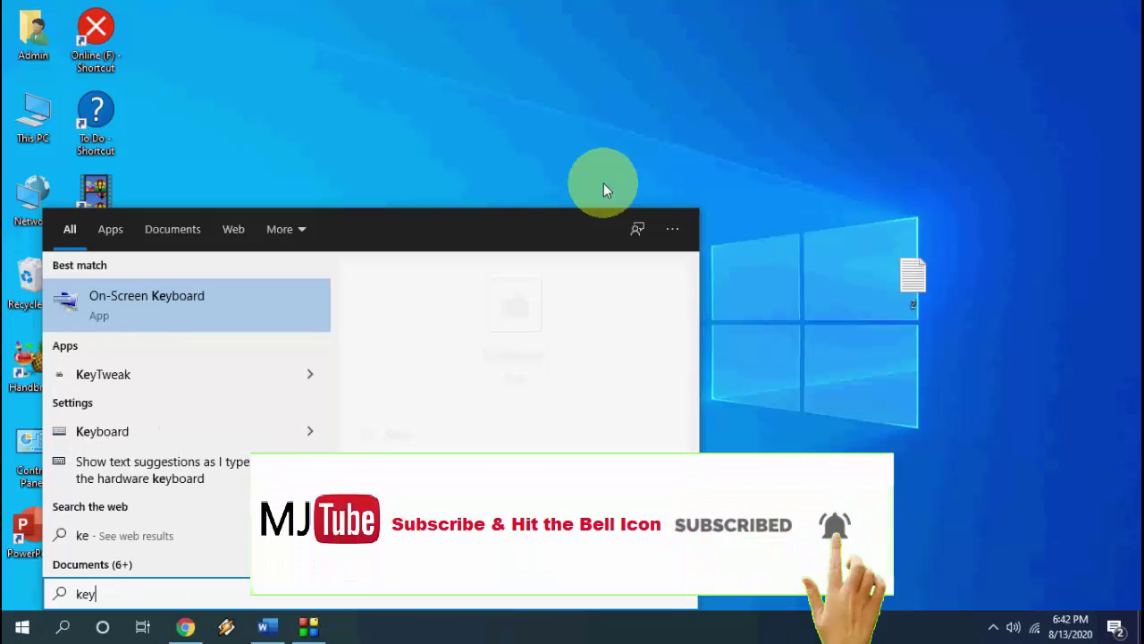
{"action": "left_click", "coordinate": [166, 303]}
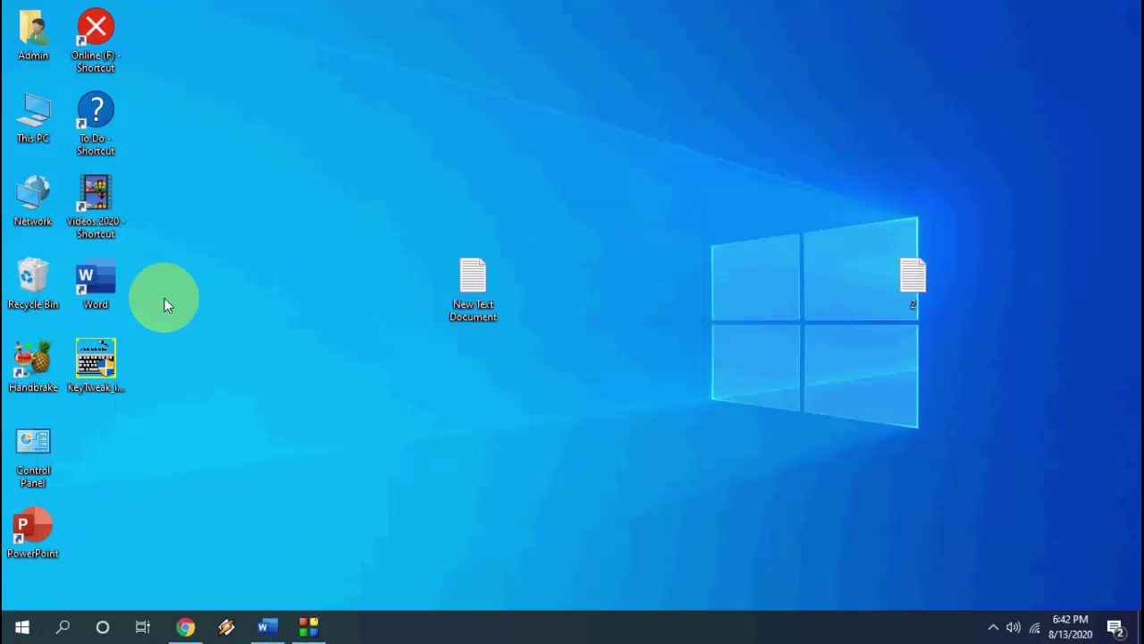
Grant KeyTweak administrator rights and move its window to the right
{"action": "left_click", "coordinate": [483, 437]}
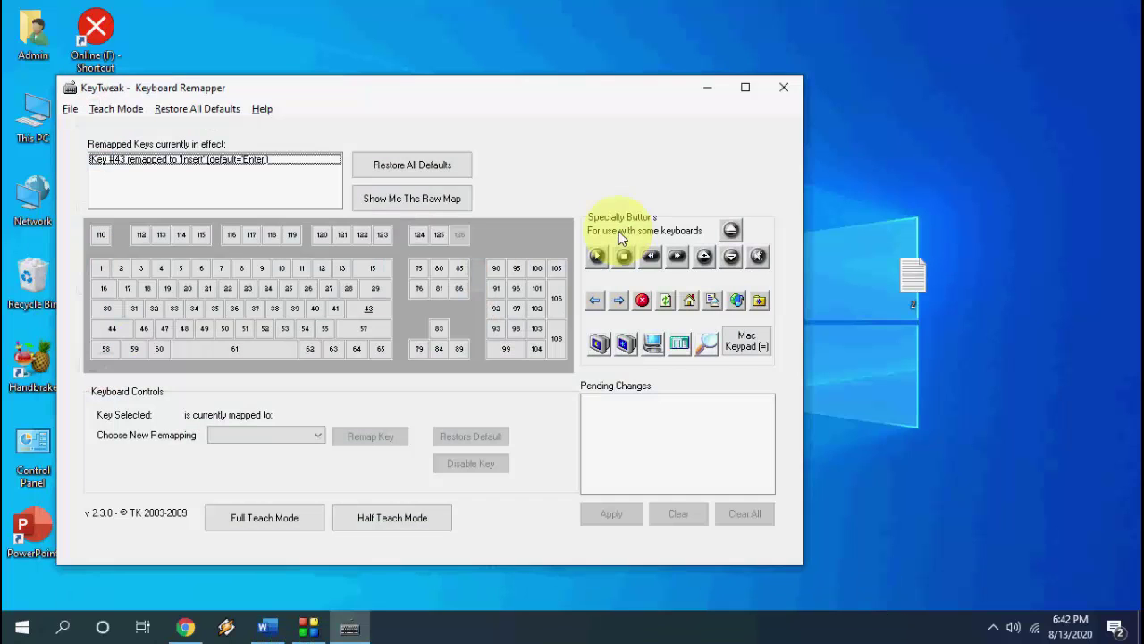
{"action": "left_click_drag", "start_coordinate": [556, 87], "coordinate": [677, 82]}
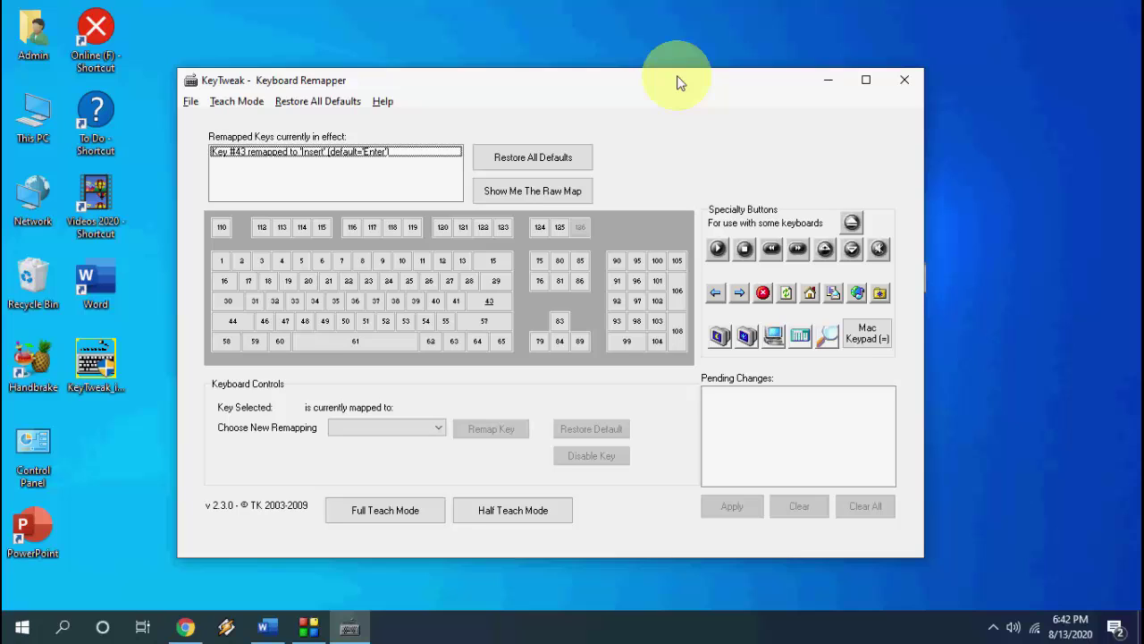
{"action": "left_click", "coordinate": [598, 23]}
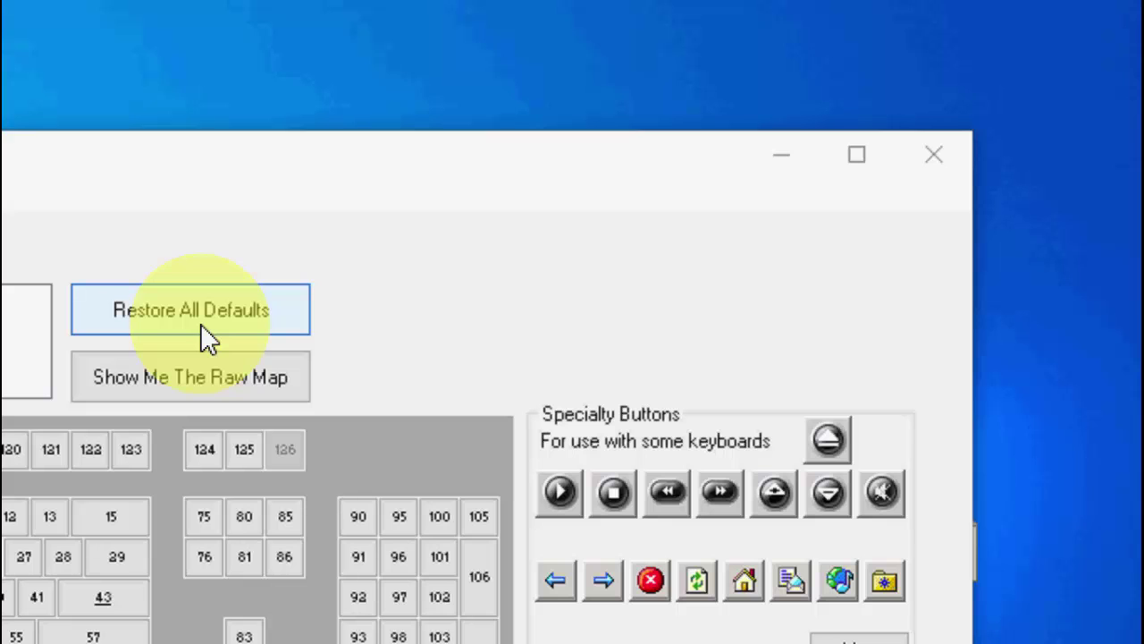
Restore all keys to their default mappings without restarting, then refresh the desktop
{"action": "left_click", "coordinate": [134, 322]}
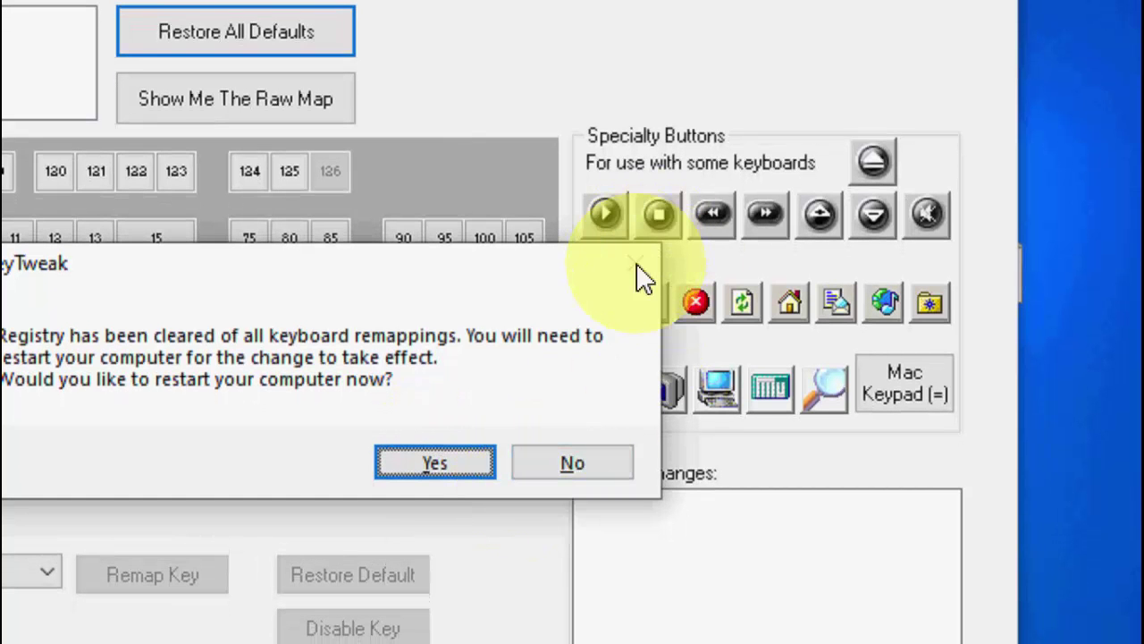
{"action": "left_click", "coordinate": [590, 461]}
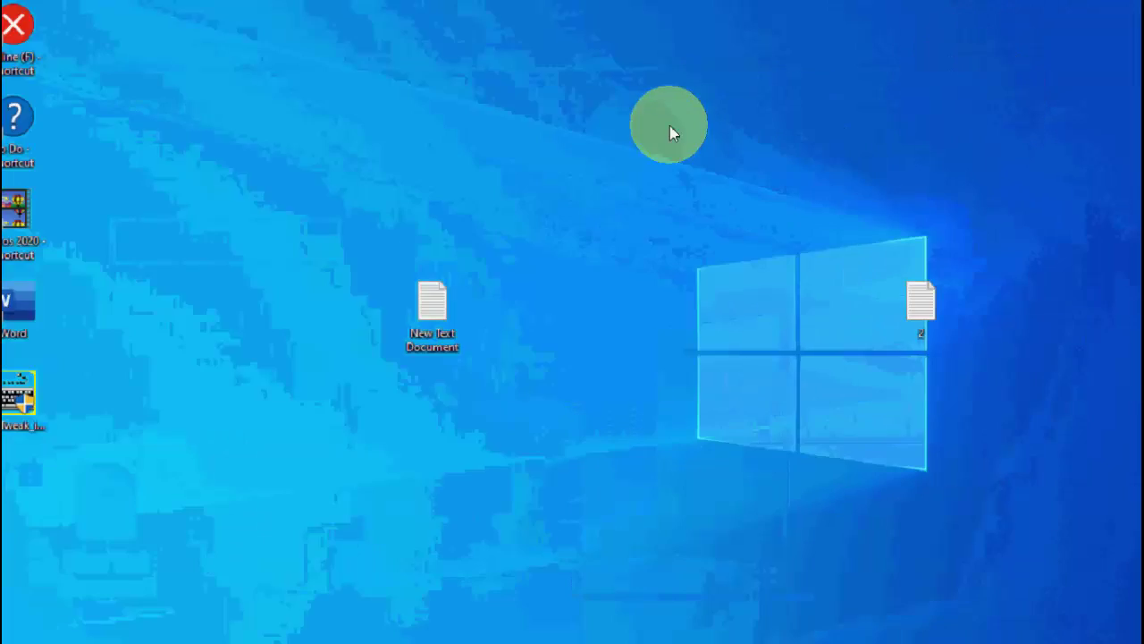
{"action": "right_click", "coordinate": [686, 117]}
{"action": "left_click", "coordinate": [715, 172]}
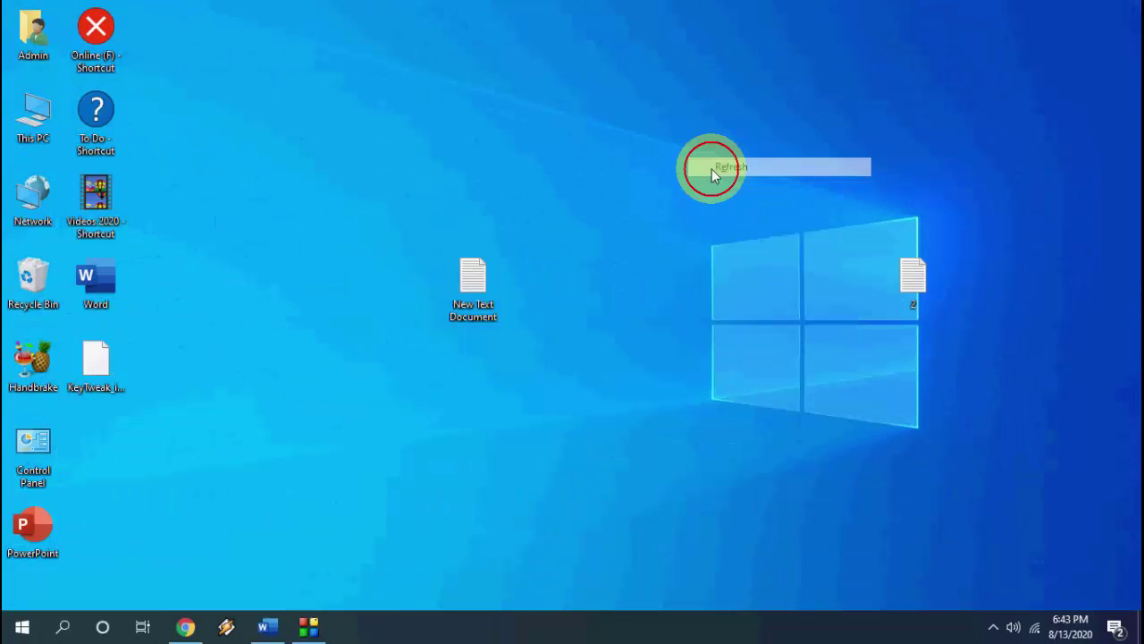